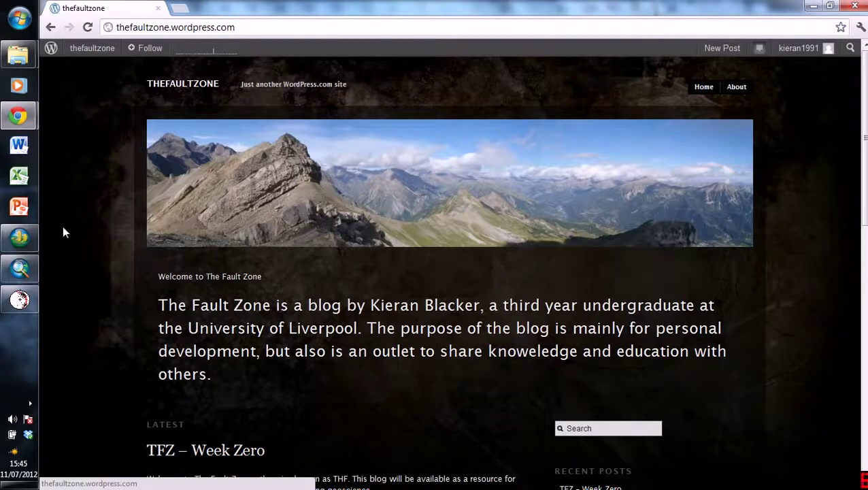
Switch to ArcScene and rotate and tilt the Tarbert terrain surface to view its relief
{"action": "left_click", "coordinate": [19, 236]}
{"action": "mouse_move", "coordinate": [467, 326]}
{"action": "left_mouse_down"}
{"action": "mouse_move", "coordinate": [464, 294]}
{"action": "mouse_move", "coordinate": [676, 341]}
{"action": "mouse_move", "coordinate": [421, 381]}
{"action": "mouse_move", "coordinate": [683, 347]}
{"action": "mouse_move", "coordinate": [413, 331]}
{"action": "mouse_move", "coordinate": [441, 224]}
{"action": "mouse_move", "coordinate": [483, 209]}
{"action": "mouse_move", "coordinate": [482, 300]}
{"action": "mouse_move", "coordinate": [667, 393]}
{"action": "mouse_move", "coordinate": [774, 332]}
{"action": "mouse_move", "coordinate": [478, 409]}
{"action": "mouse_move", "coordinate": [747, 389]}
{"action": "mouse_move", "coordinate": [620, 368]}
{"action": "mouse_move", "coordinate": [648, 295]}
{"action": "mouse_move", "coordinate": [625, 254]}
{"action": "mouse_move", "coordinate": [689, 388]}
{"action": "mouse_move", "coordinate": [651, 295]}
{"action": "mouse_move", "coordinate": [757, 320]}
{"action": "mouse_move", "coordinate": [727, 236]}
{"action": "mouse_move", "coordinate": [646, 176]}
{"action": "mouse_move", "coordinate": [610, 348]}
{"action": "mouse_move", "coordinate": [471, 360]}
{"action": "left_mouse_up"}
{"action": "mouse_move", "coordinate": [624, 366]}
{"action": "left_mouse_down"}
{"action": "mouse_move", "coordinate": [655, 251]}
{"action": "mouse_move", "coordinate": [535, 322]}
{"action": "left_mouse_up"}
{"action": "mouse_move", "coordinate": [666, 305]}
{"action": "left_mouse_down"}
{"action": "mouse_move", "coordinate": [464, 398]}
{"action": "mouse_move", "coordinate": [577, 439]}
{"action": "mouse_move", "coordinate": [710, 328]}
{"action": "mouse_move", "coordinate": [548, 386]}
{"action": "mouse_move", "coordinate": [658, 416]}
{"action": "mouse_move", "coordinate": [546, 378]}
{"action": "mouse_move", "coordinate": [654, 325]}
{"action": "mouse_move", "coordinate": [682, 242]}
{"action": "mouse_move", "coordinate": [579, 276]}
{"action": "left_mouse_up"}
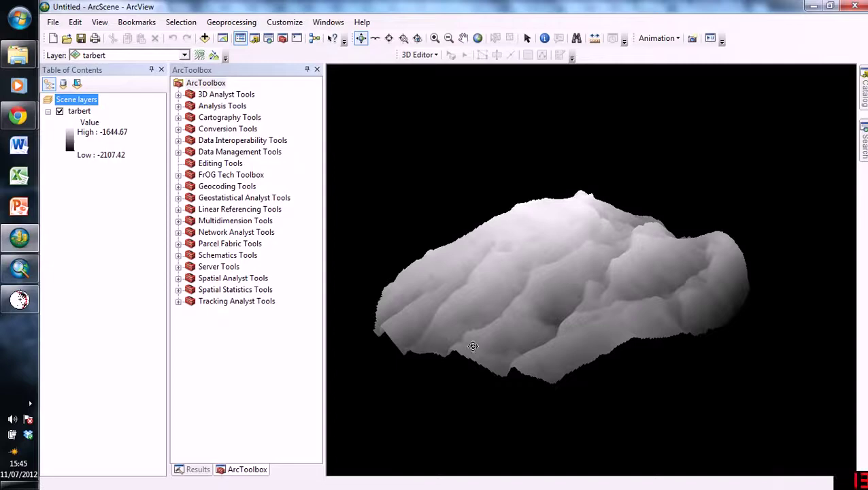
{"action": "mouse_move", "coordinate": [449, 269]}
{"action": "left_mouse_down"}
{"action": "mouse_move", "coordinate": [596, 379]}
{"action": "mouse_move", "coordinate": [419, 377]}
{"action": "mouse_move", "coordinate": [683, 351]}
{"action": "mouse_move", "coordinate": [478, 357]}
{"action": "mouse_move", "coordinate": [594, 299]}
{"action": "mouse_move", "coordinate": [717, 329]}
{"action": "mouse_move", "coordinate": [624, 290]}
{"action": "mouse_move", "coordinate": [665, 289]}
{"action": "left_mouse_up"}
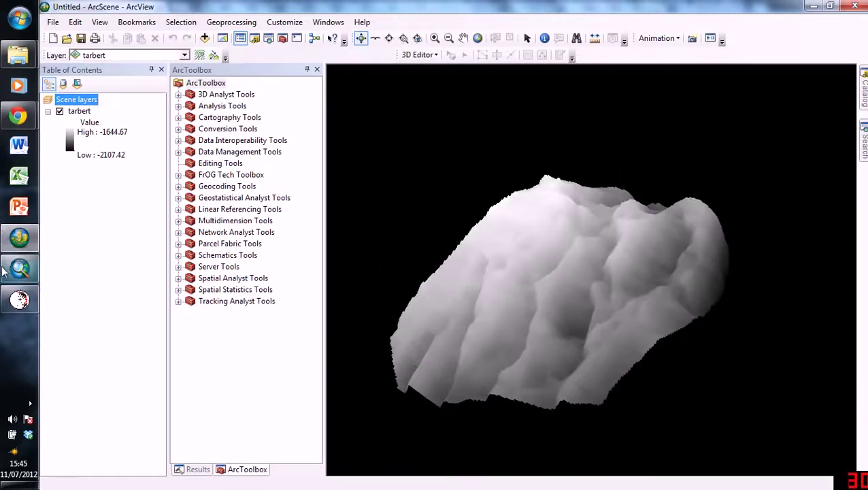
Switch to the ArcMap Video1 document and pan the Tarbert elevation raster into view
{"action": "mouse_move", "coordinate": [19, 269]}
{"action": "left_click", "coordinate": [88, 273]}
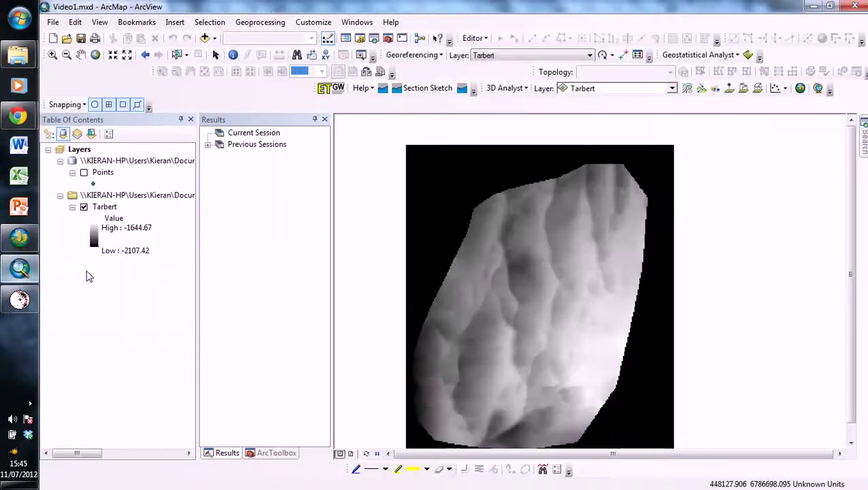
{"action": "left_click_drag", "start_coordinate": [525, 317], "coordinate": [539, 293]}
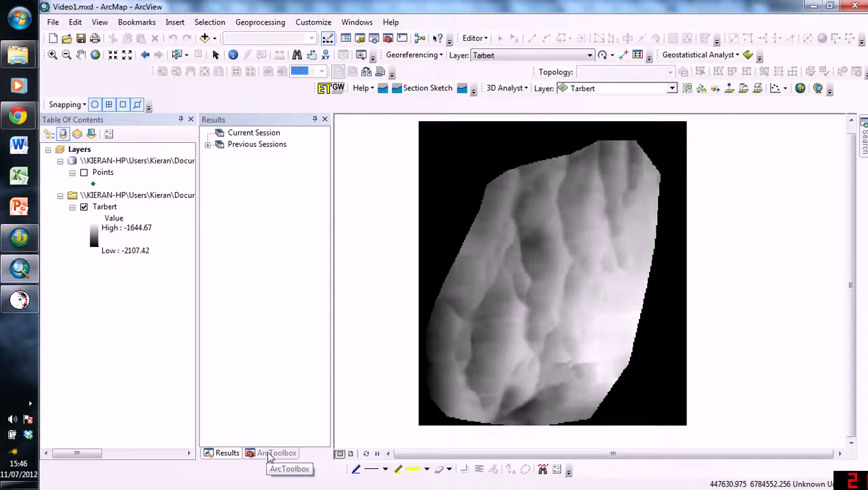
Show ArcToolbox with Spatial Analyst's Surface toolset expanded to list Aspect and Slope
{"action": "left_click", "coordinate": [275, 455]}
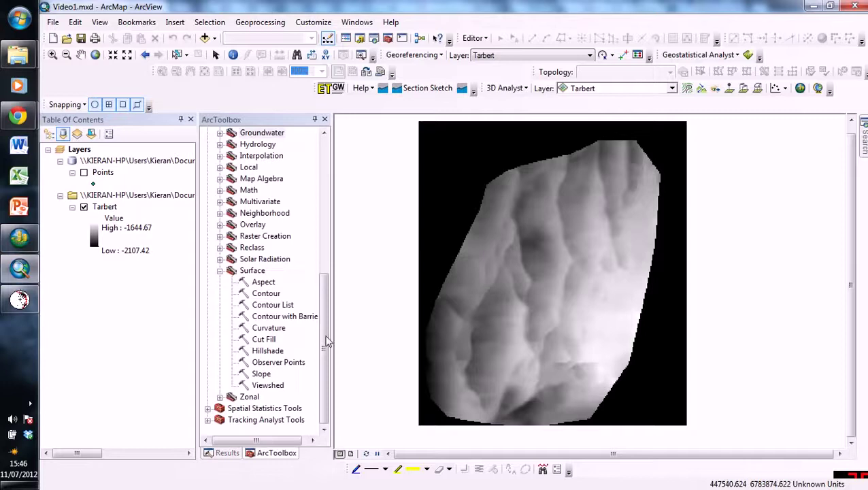
{"action": "left_click", "coordinate": [220, 271]}
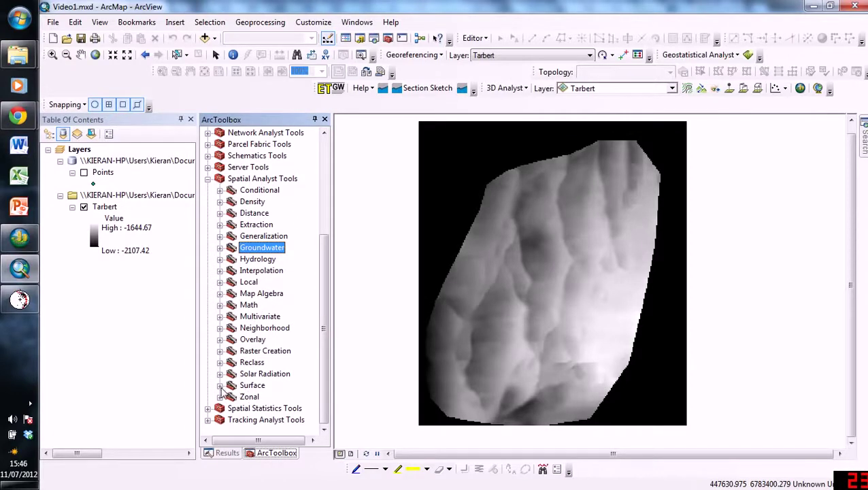
{"action": "left_click", "coordinate": [219, 384]}
{"action": "scroll", "coordinate": [223, 386], "scroll_direction": "down", "scroll_amount": 1}
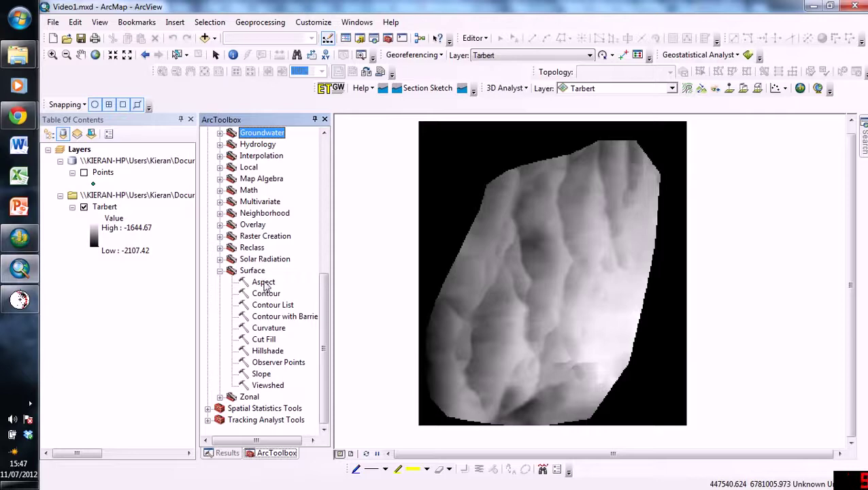
Run the Aspect tool on the Tarbert raster, saving the output as tarbaspect
{"action": "double_click", "coordinate": [263, 285]}
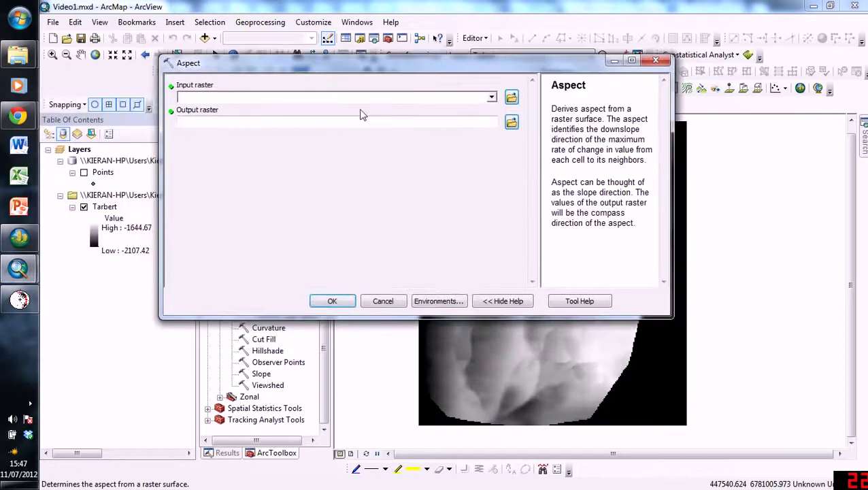
{"action": "left_click", "coordinate": [491, 97]}
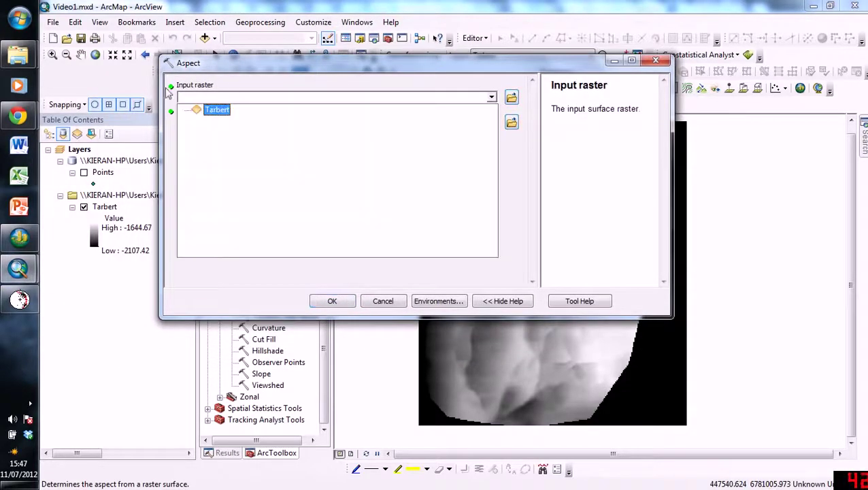
{"action": "left_click", "coordinate": [220, 114]}
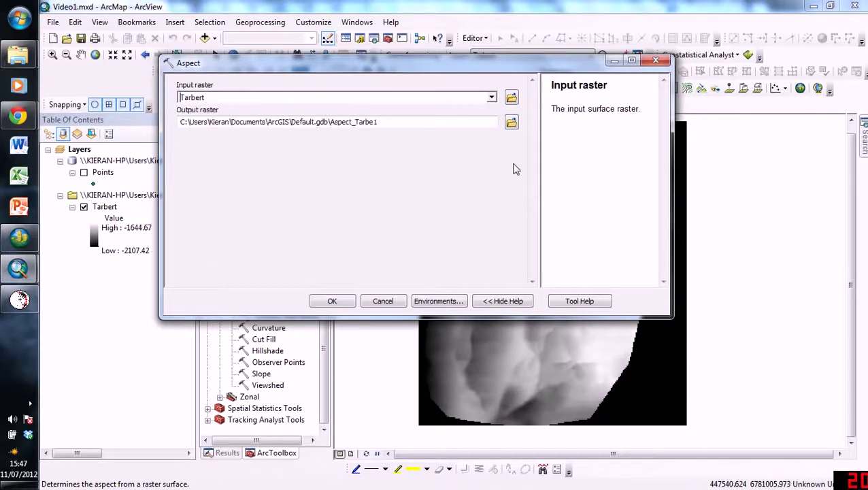
{"action": "left_click", "coordinate": [511, 123]}
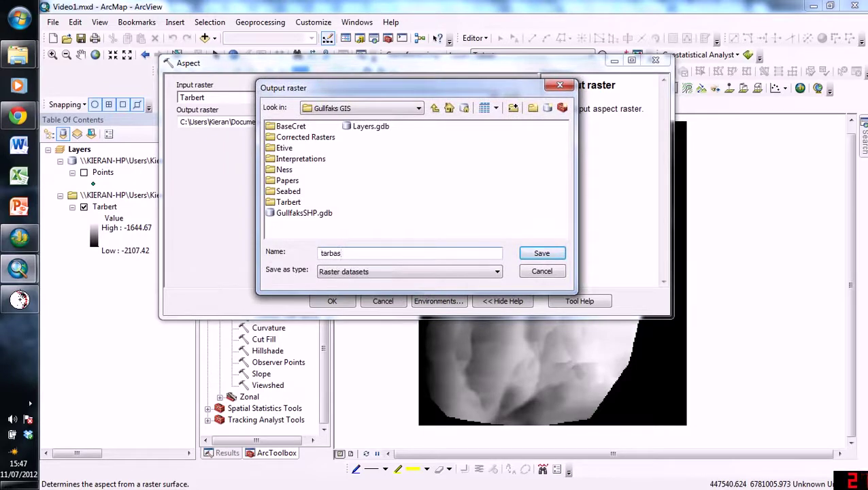
{"action": "left_click", "coordinate": [541, 253]}
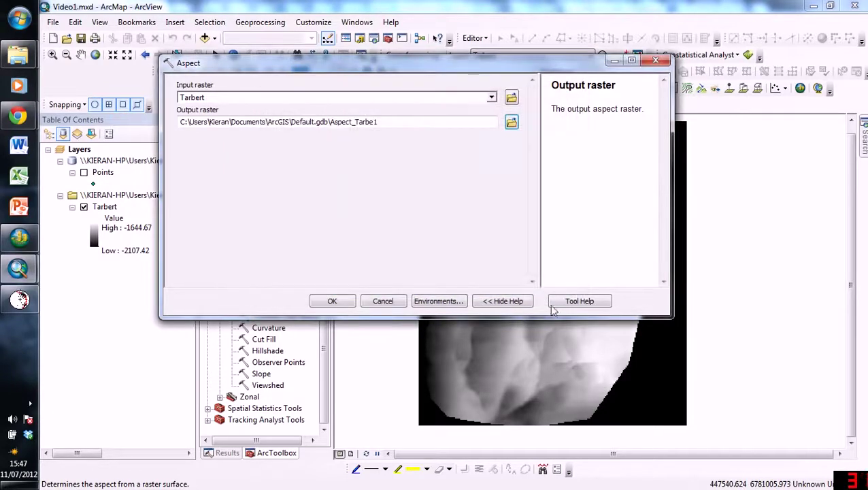
{"action": "left_click", "coordinate": [331, 301]}
{"action": "type", "text": "tarbaspect"}
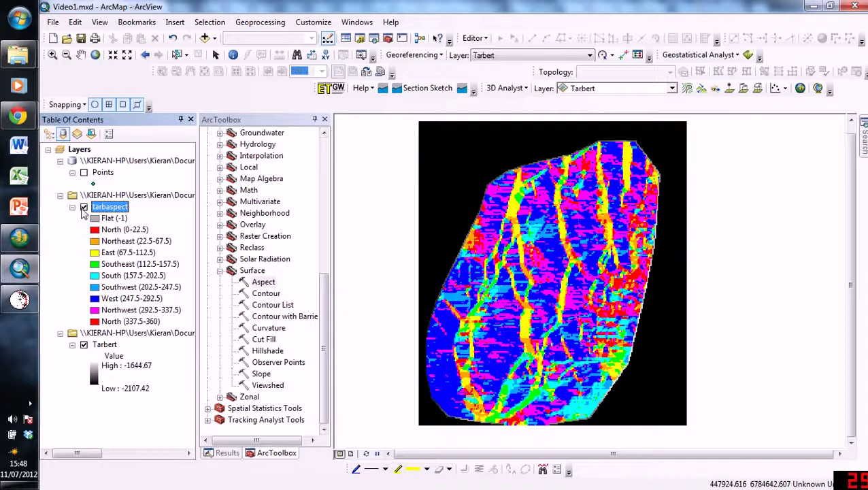
Hide tarbaspect and run Slope on Tarbert in DEGREE units, saving it as tarbslope
{"action": "left_click", "coordinate": [84, 207]}
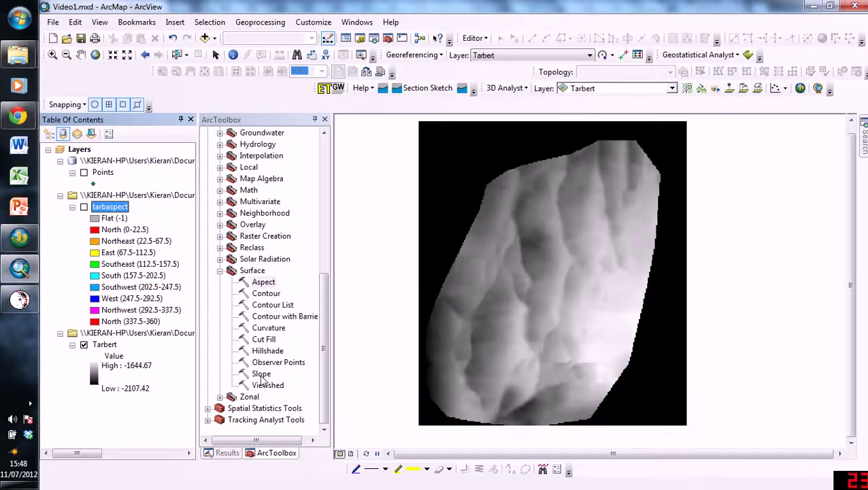
{"action": "double_click", "coordinate": [261, 374]}
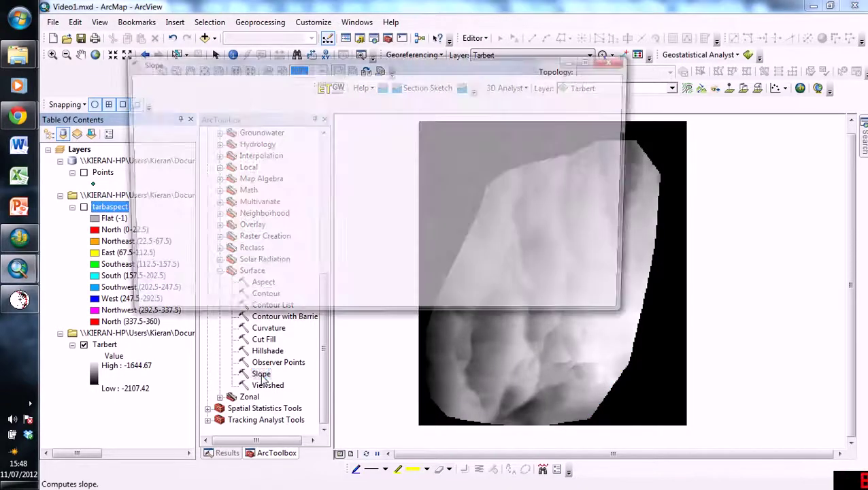
{"action": "left_click", "coordinate": [452, 98]}
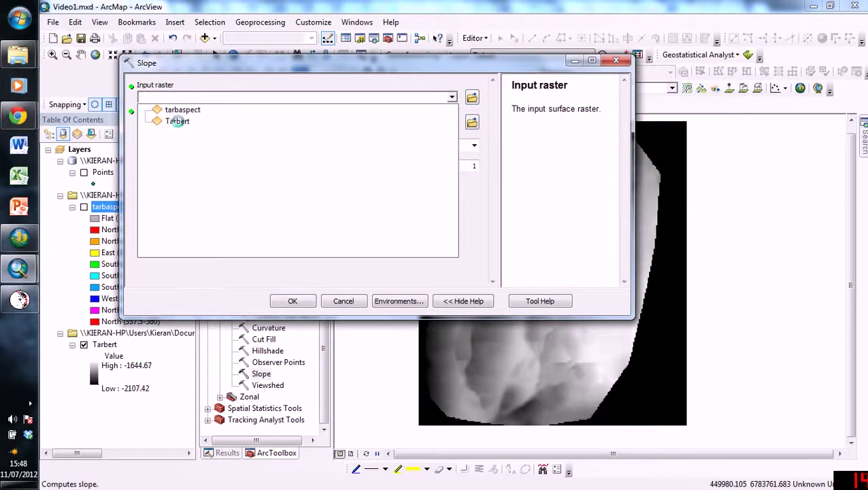
{"action": "left_click", "coordinate": [177, 121]}
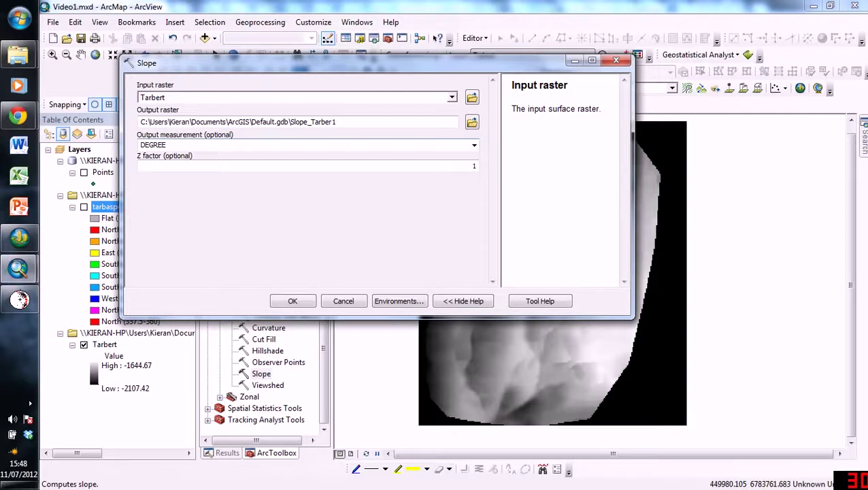
{"action": "left_click", "coordinate": [474, 145]}
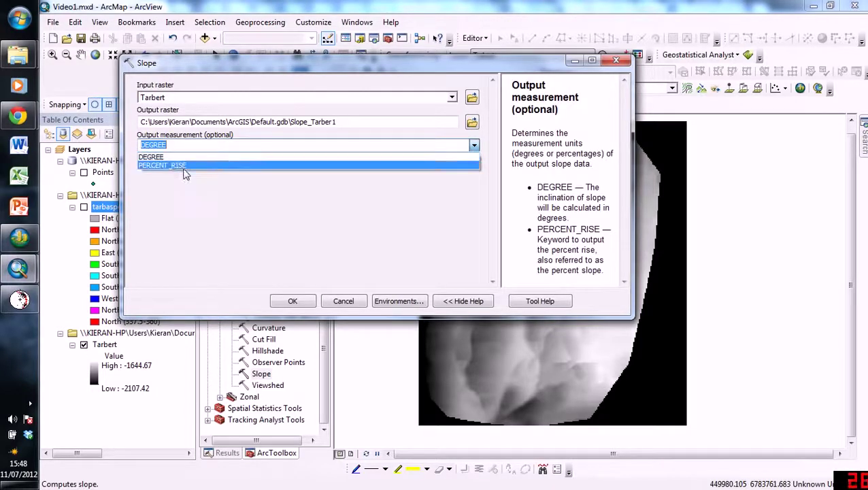
{"action": "left_click", "coordinate": [182, 157]}
{"action": "left_click", "coordinate": [471, 121]}
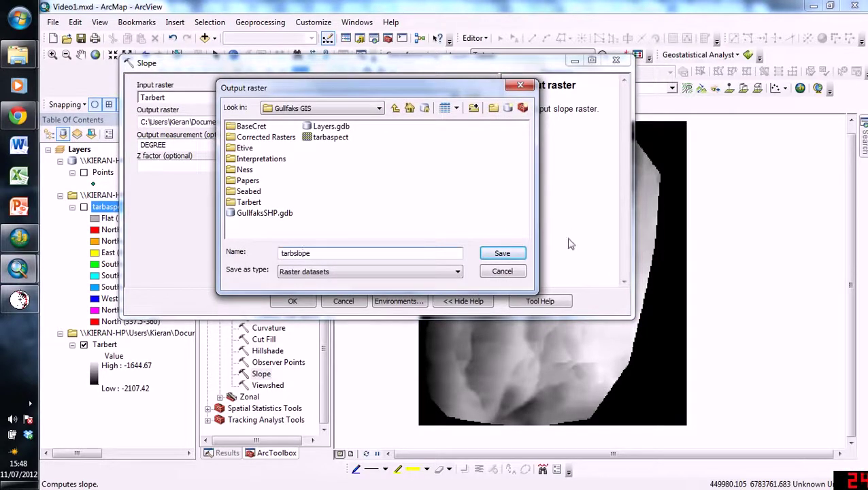
{"action": "left_click", "coordinate": [501, 253]}
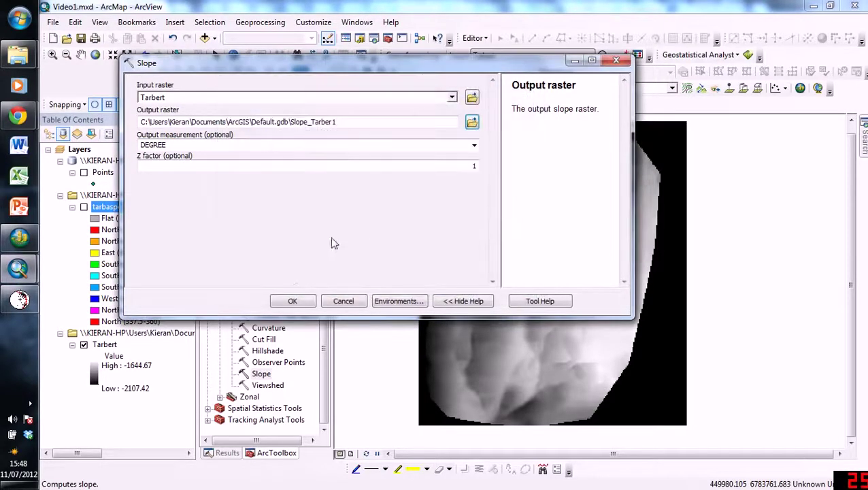
{"action": "left_click", "coordinate": [290, 303]}
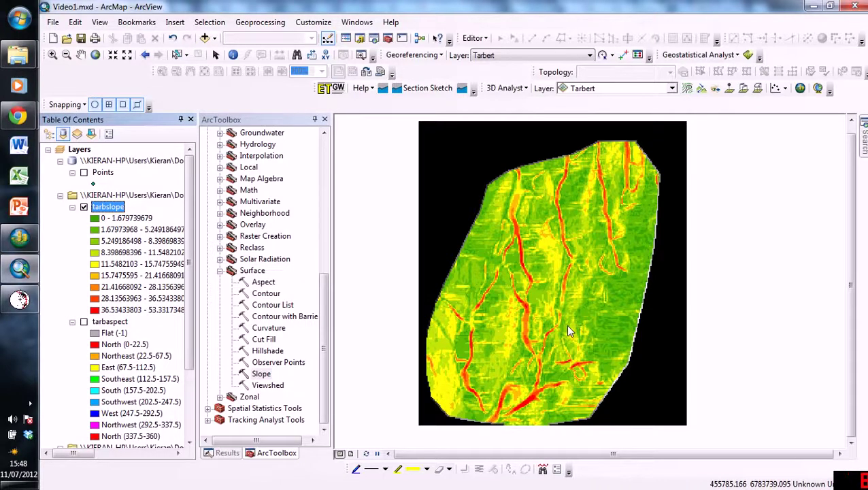
Hide tarbslope, show the Points layer, and expand the Extraction toolset
{"action": "left_click", "coordinate": [83, 207]}
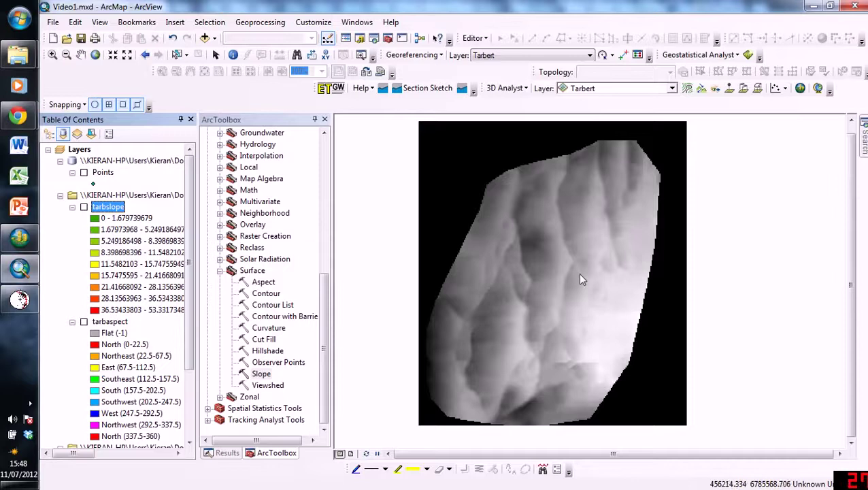
{"action": "left_click", "coordinate": [83, 172]}
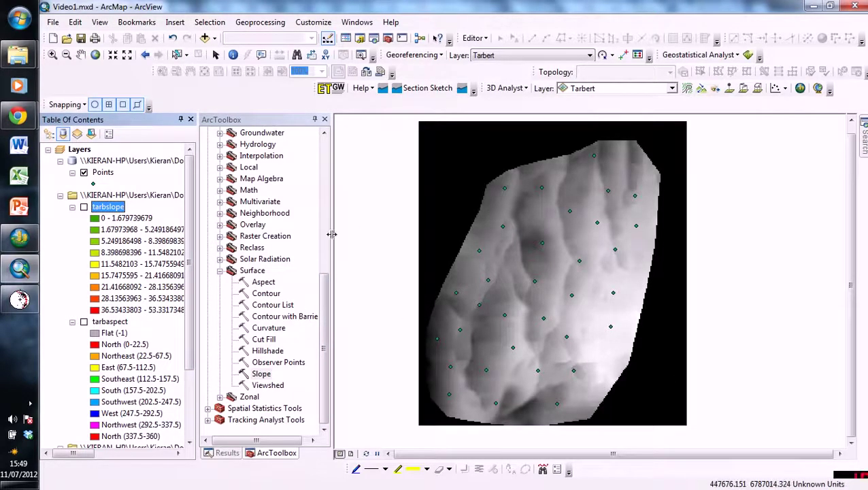
{"action": "left_click", "coordinate": [218, 270]}
{"action": "scroll", "coordinate": [230, 317], "scroll_direction": "up", "scroll_amount": 2}
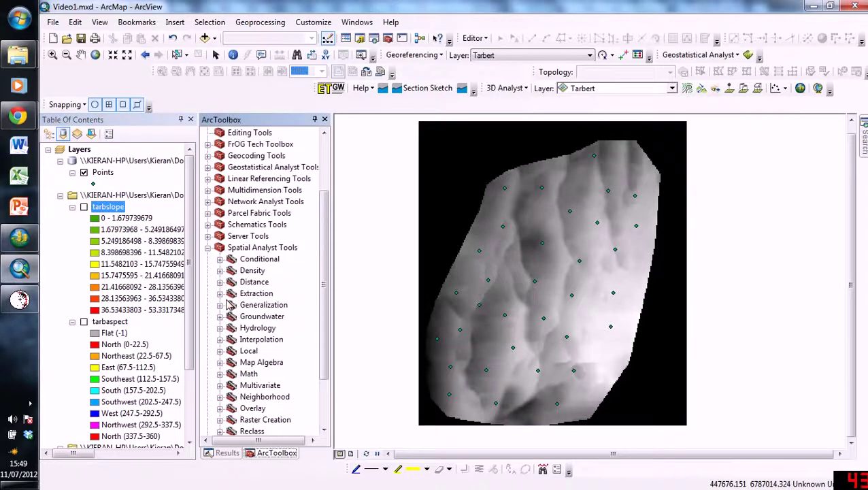
{"action": "scroll", "coordinate": [224, 299], "scroll_direction": "down", "scroll_amount": 1}
{"action": "left_click", "coordinate": [219, 259]}
{"action": "scroll", "coordinate": [248, 279], "scroll_direction": "down", "scroll_amount": 1}
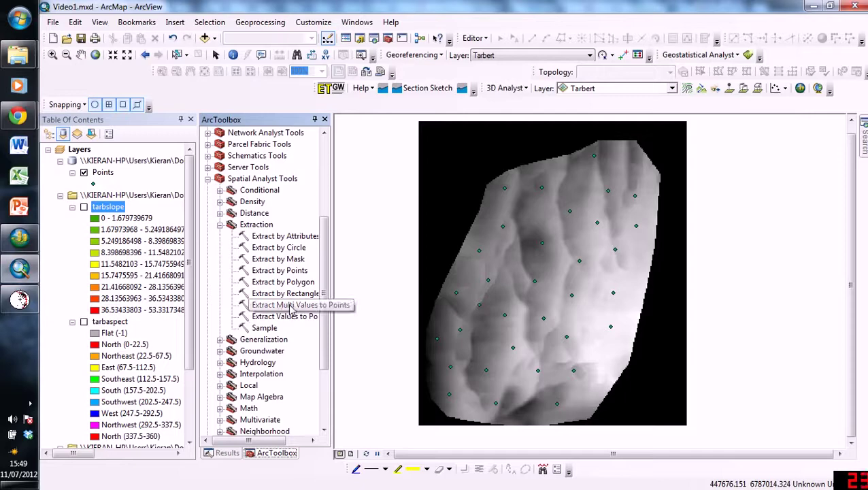
Run Extract Multi Values to Points on Points, sampling tarbaspect and tarbslope
{"action": "double_click", "coordinate": [291, 305]}
{"action": "left_click", "coordinate": [412, 97]}
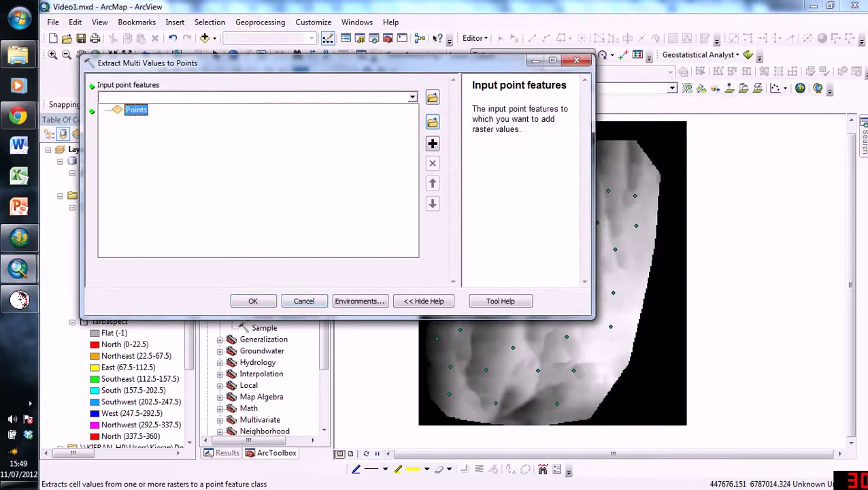
{"action": "left_click", "coordinate": [136, 111]}
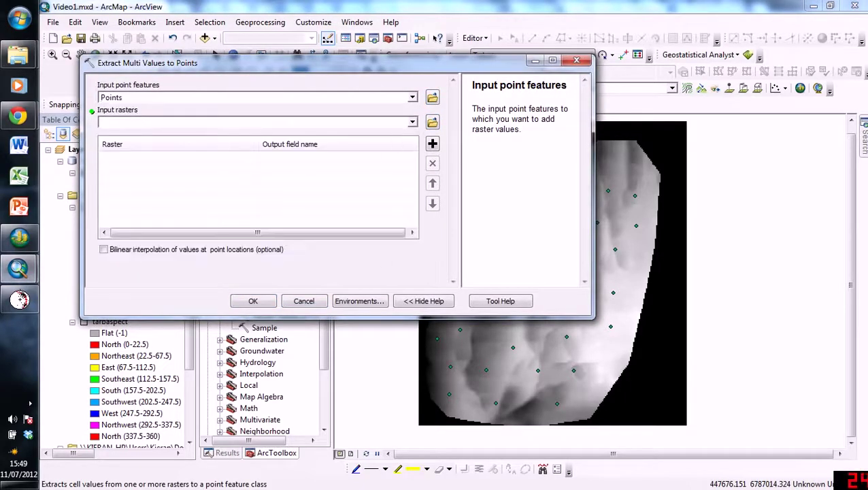
{"action": "left_click", "coordinate": [413, 122]}
{"action": "left_click", "coordinate": [143, 146]}
{"action": "left_click", "coordinate": [412, 121]}
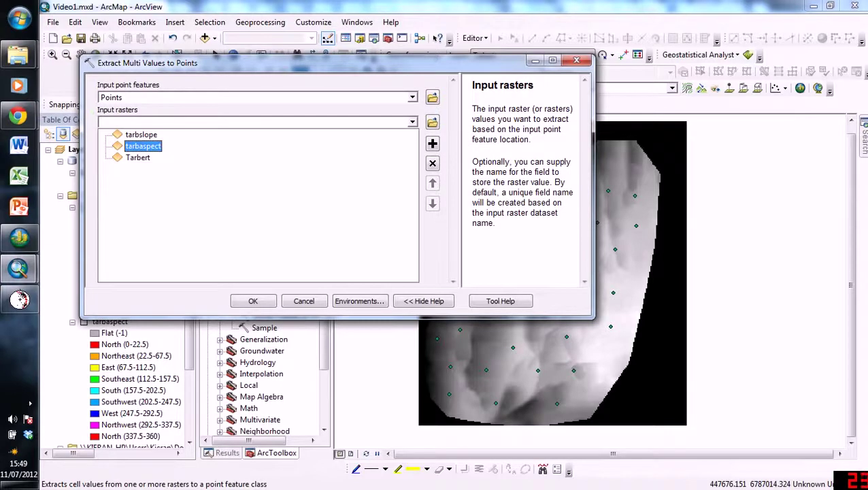
{"action": "left_click", "coordinate": [141, 134]}
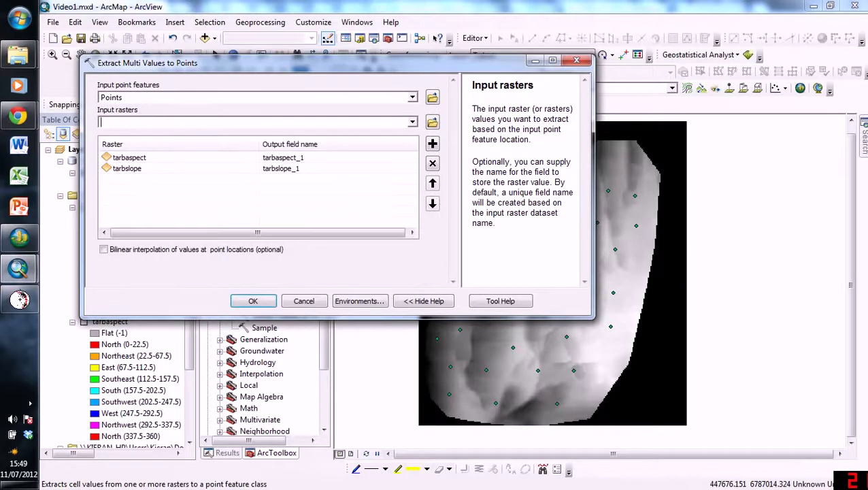
{"action": "left_click", "coordinate": [250, 305]}
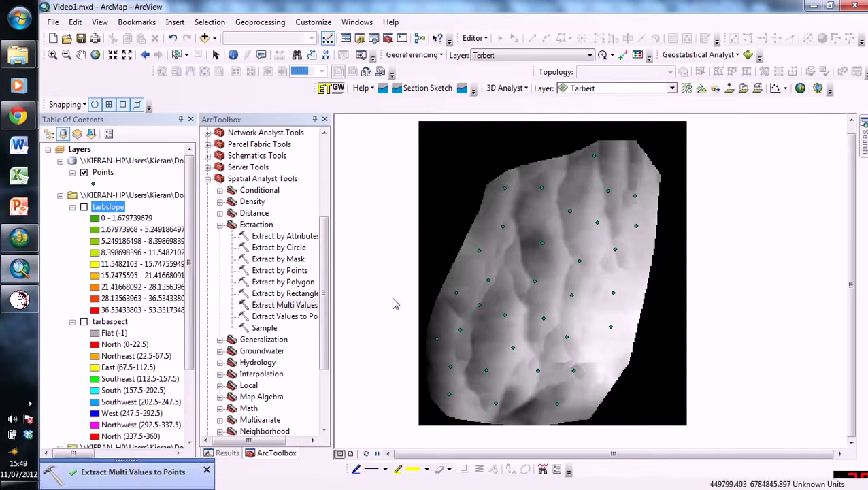
Open the Points attribute table and delete the tarbaspect_1 and tarbslope_1 fields
{"action": "right_click", "coordinate": [103, 174]}
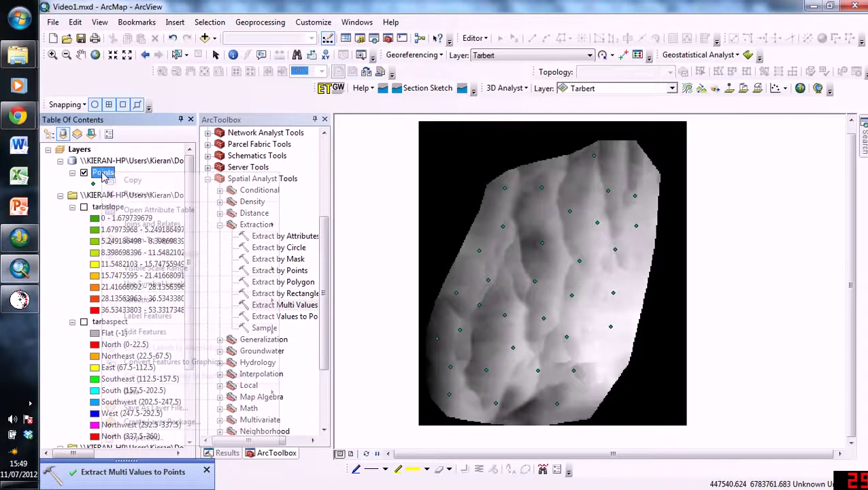
{"action": "left_click", "coordinate": [163, 210]}
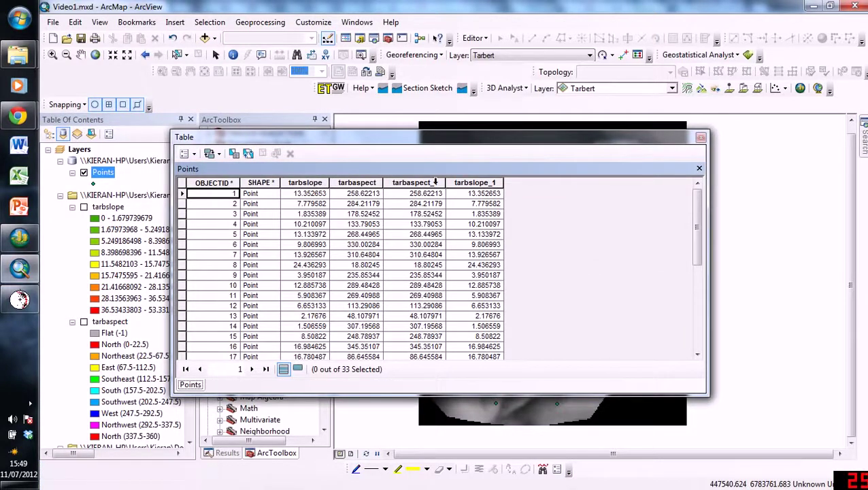
{"action": "left_click", "coordinate": [411, 183]}
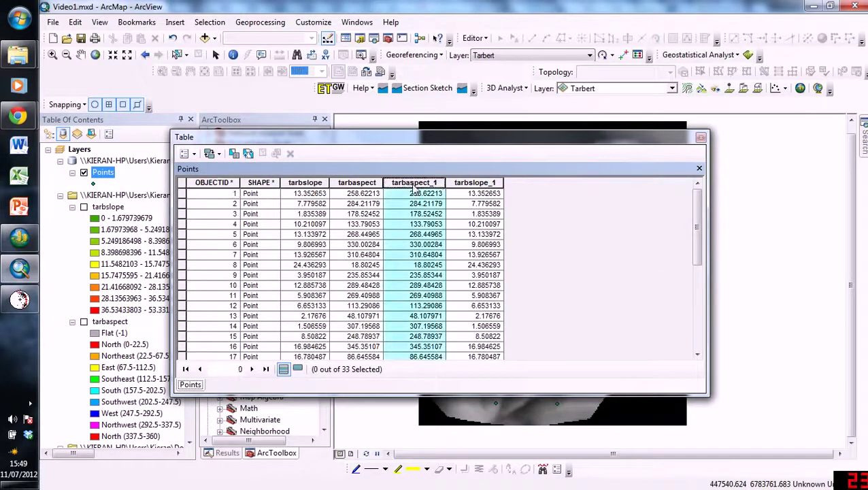
{"action": "right_click", "coordinate": [413, 184]}
{"action": "left_click", "coordinate": [450, 327]}
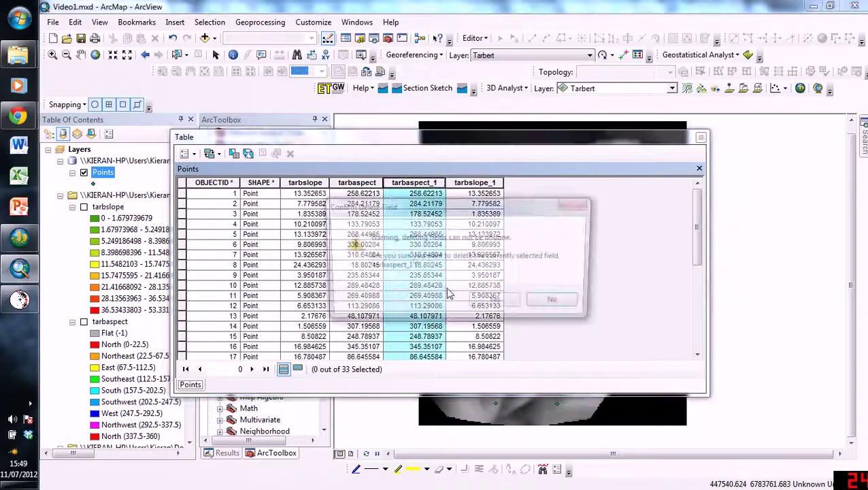
{"action": "left_click", "coordinate": [497, 303]}
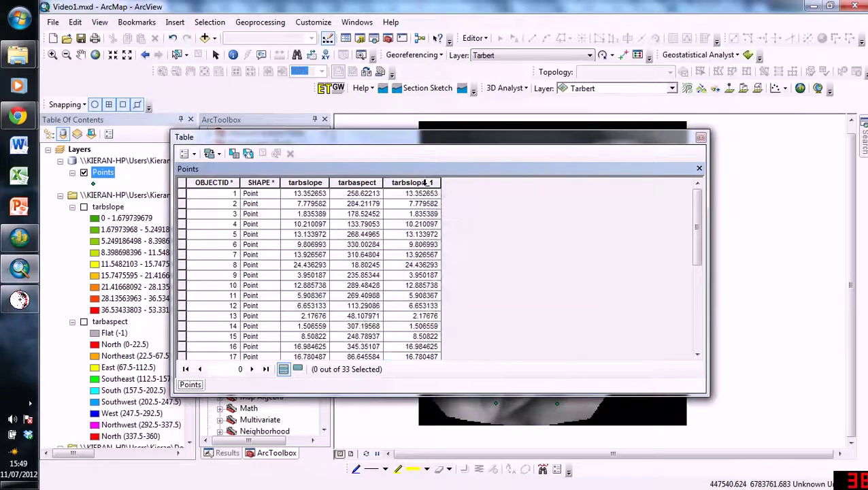
{"action": "right_click", "coordinate": [424, 183]}
{"action": "left_click", "coordinate": [466, 326]}
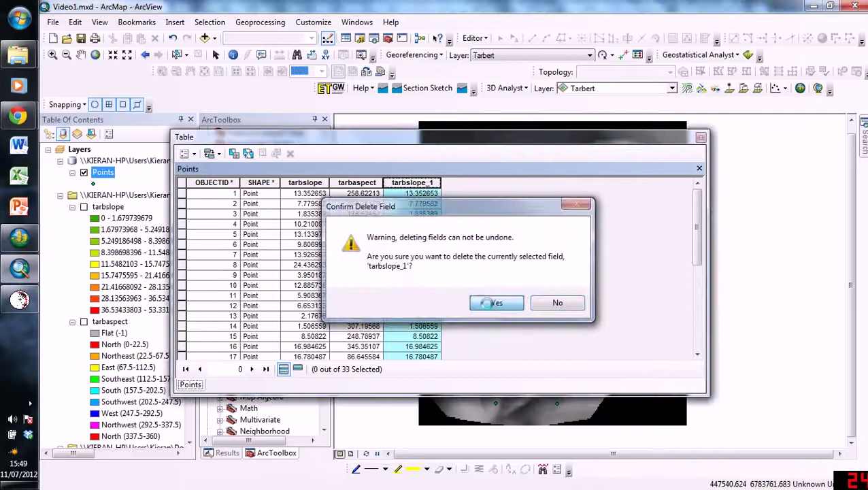
{"action": "left_click", "coordinate": [497, 302]}
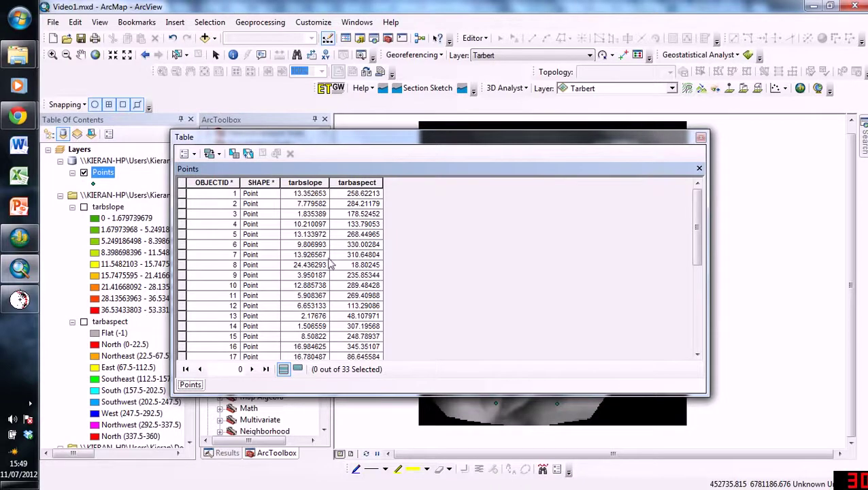
Export the Points attribute table as a text file named tarbdat, without adding it to the map
{"action": "left_click", "coordinate": [185, 154]}
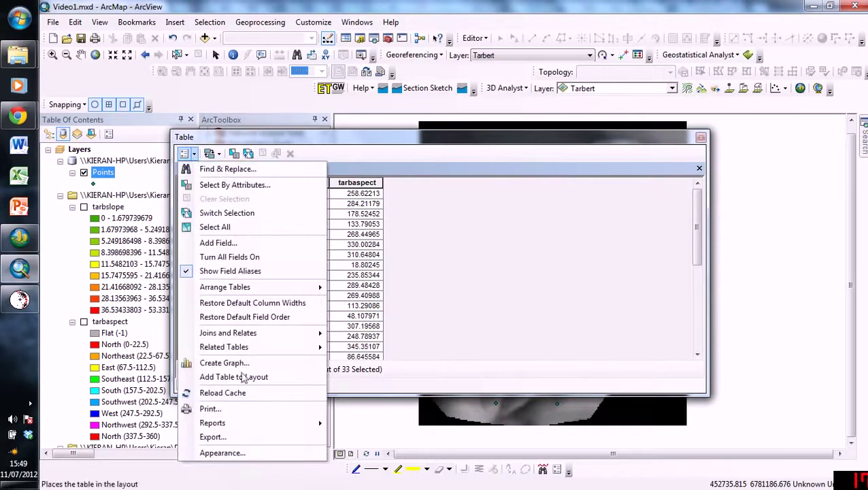
{"action": "left_click", "coordinate": [225, 438]}
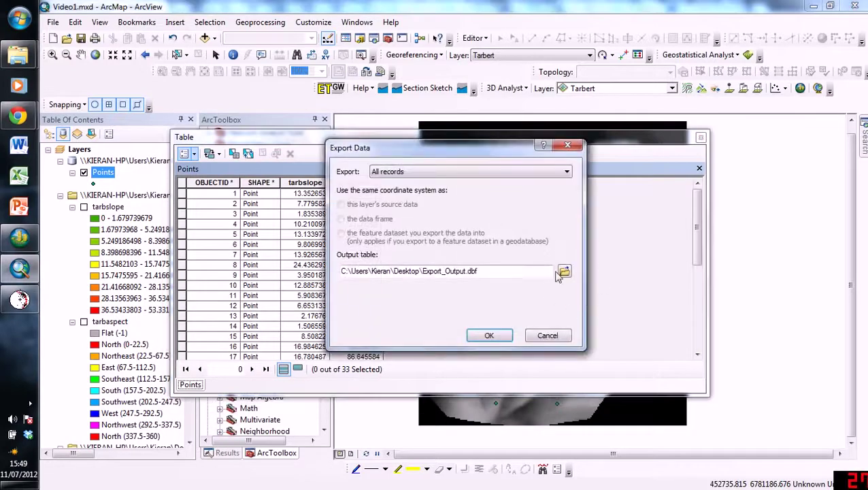
{"action": "left_click", "coordinate": [565, 273]}
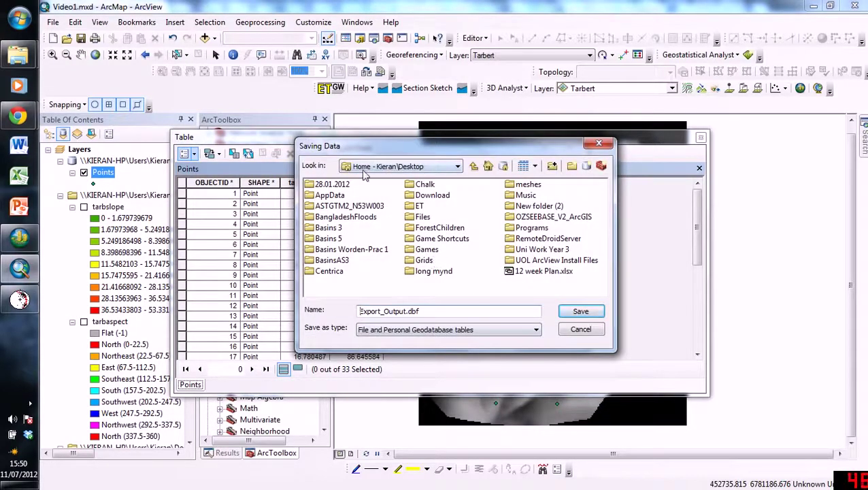
{"action": "left_click", "coordinate": [429, 331]}
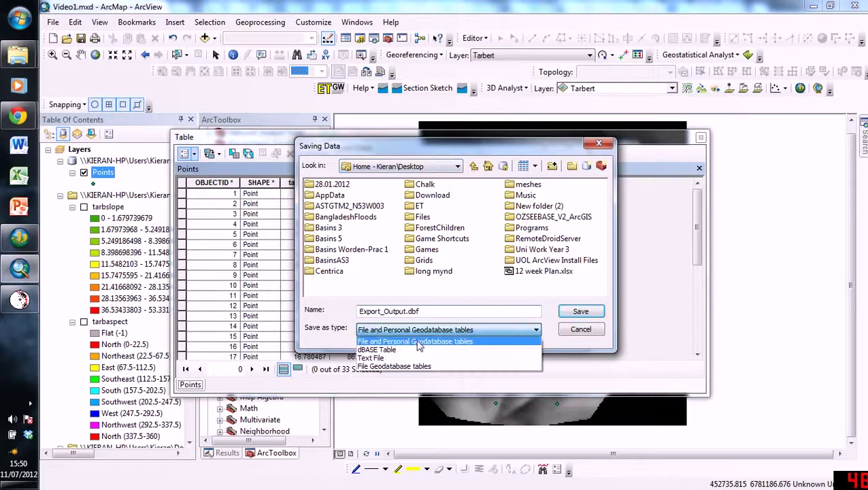
{"action": "left_click", "coordinate": [385, 357]}
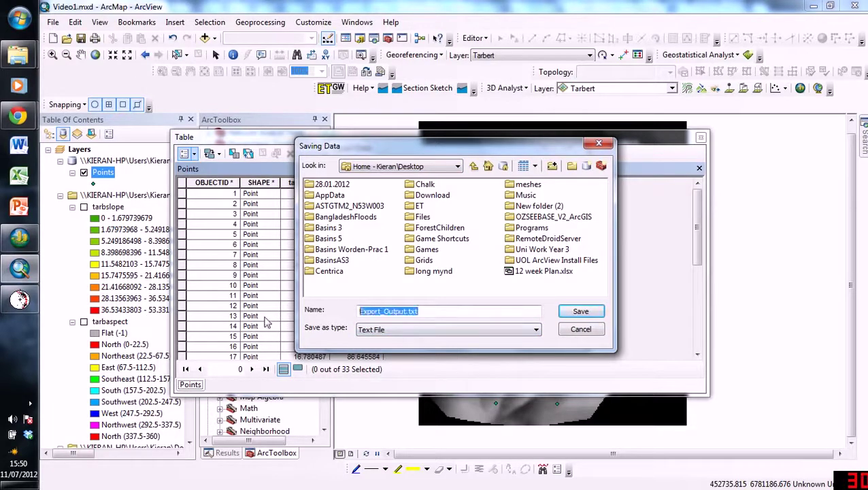
{"action": "type", "text": "tarbdat"}
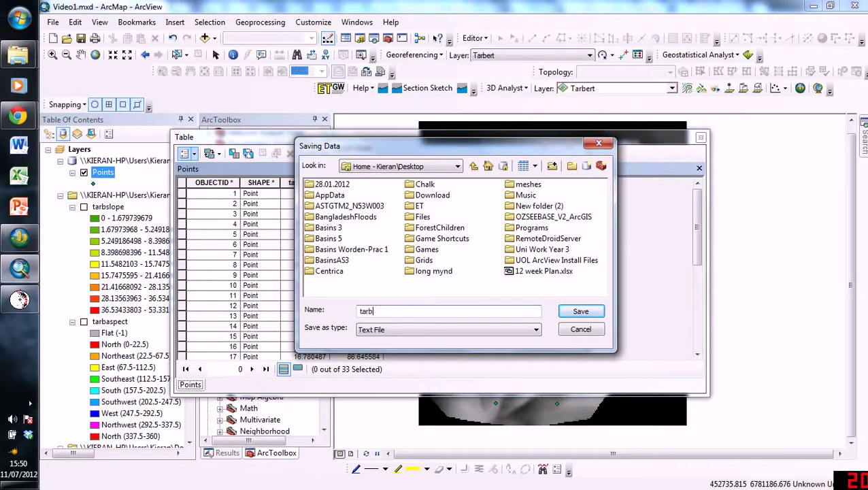
{"action": "left_click", "coordinate": [575, 312]}
{"action": "left_click", "coordinate": [489, 335]}
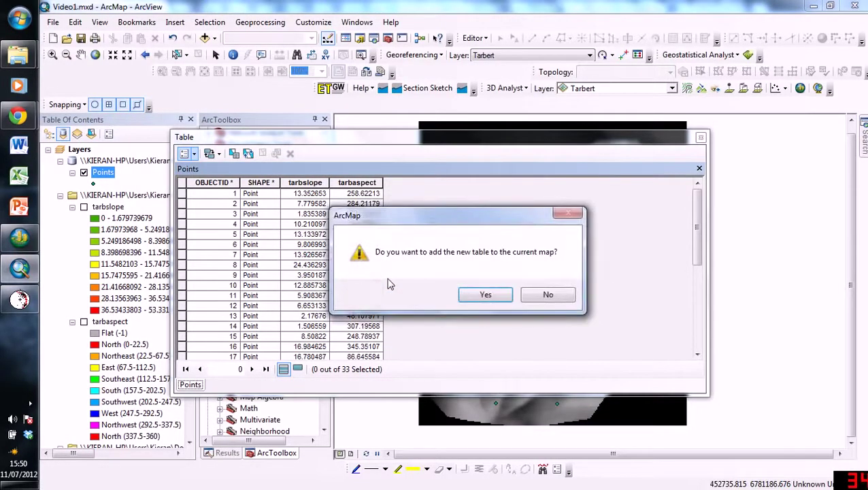
{"action": "left_click", "coordinate": [542, 297]}
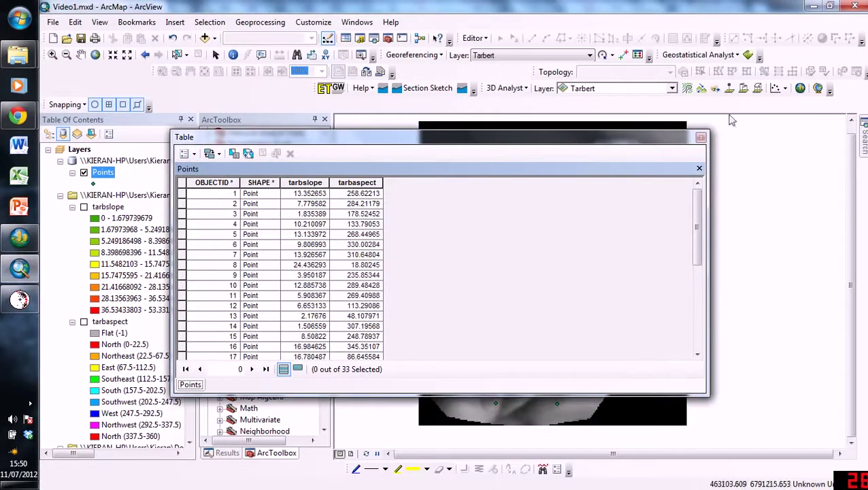
Close the attribute table and open tarbdat.csv in Excel
{"action": "left_click", "coordinate": [701, 137]}
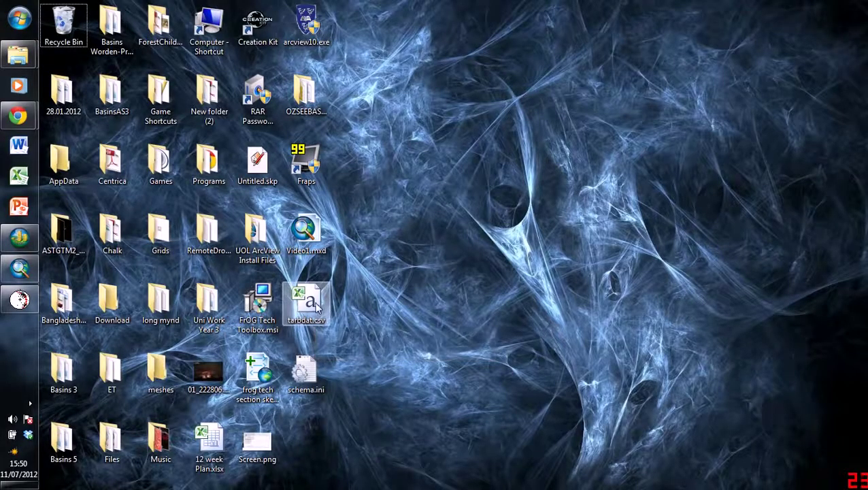
{"action": "double_click", "coordinate": [317, 308]}
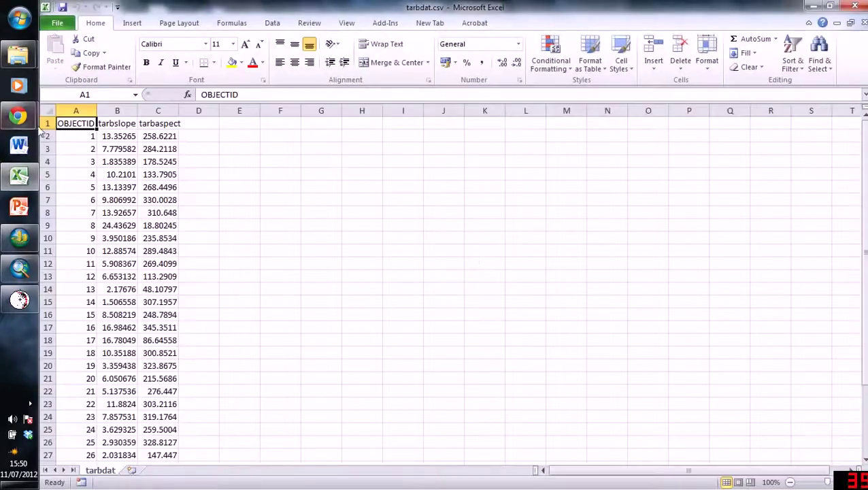
{"action": "scroll", "coordinate": [114, 347], "scroll_direction": "down", "scroll_amount": 6}
Delete the header row and the OBJECTID column A from tarbdat.csv
{"action": "scroll", "coordinate": [128, 294], "scroll_direction": "up", "scroll_amount": 3}
{"action": "scroll", "coordinate": [128, 295], "scroll_direction": "up", "scroll_amount": 3}
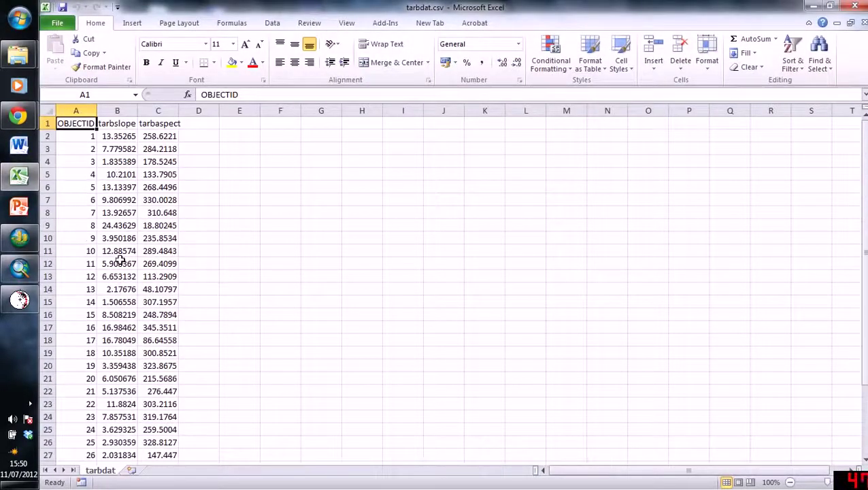
{"action": "left_click", "coordinate": [47, 123]}
{"action": "right_click", "coordinate": [48, 123]}
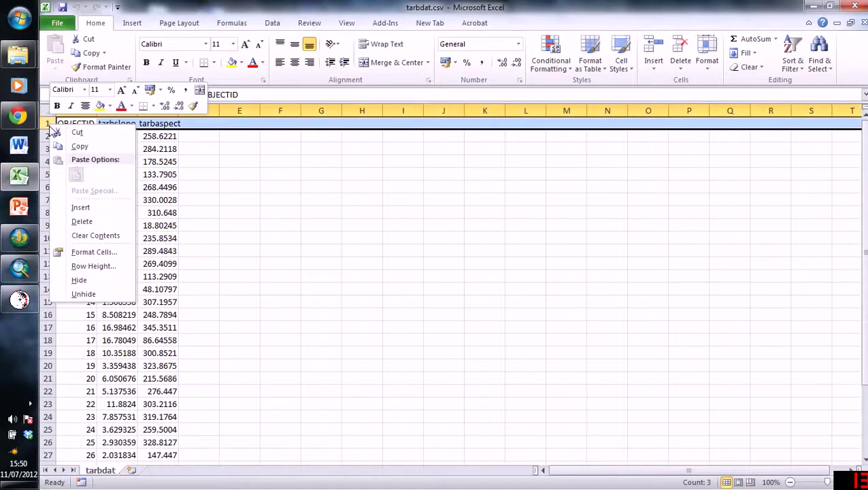
{"action": "left_click", "coordinate": [81, 220]}
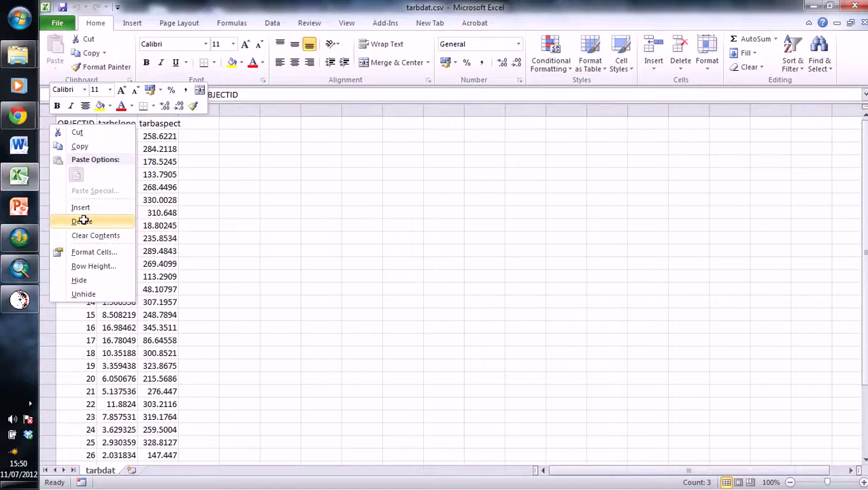
{"action": "left_click", "coordinate": [77, 110]}
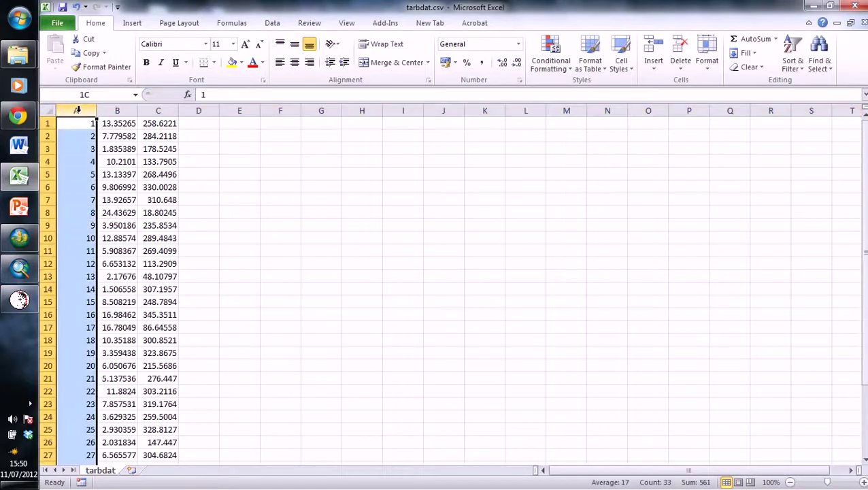
{"action": "right_click", "coordinate": [78, 111]}
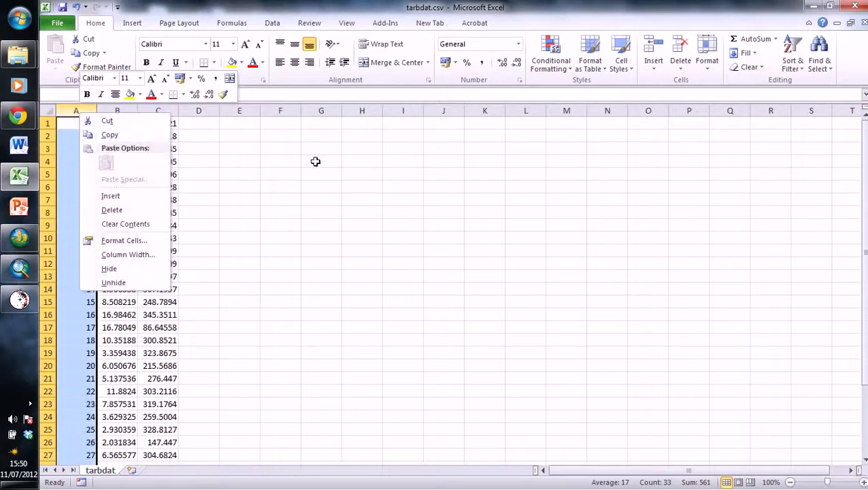
{"action": "key", "text": "Escape"}
{"action": "left_click", "coordinate": [77, 110]}
{"action": "right_click", "coordinate": [77, 110]}
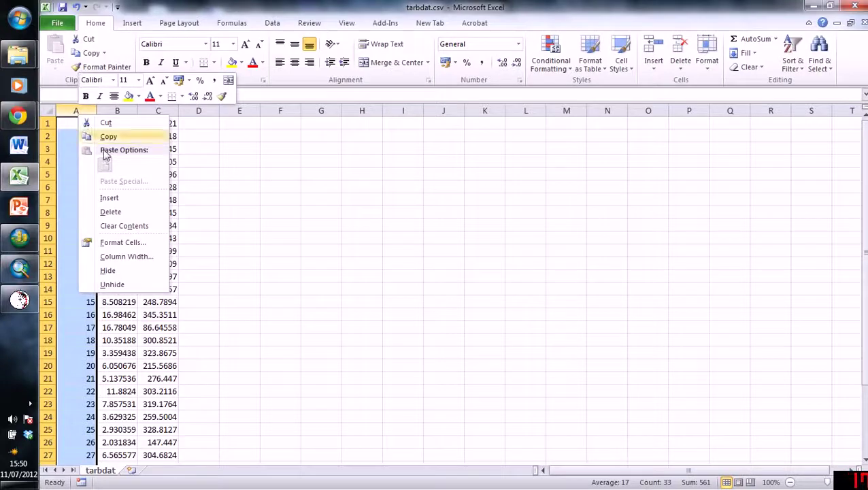
{"action": "left_click", "coordinate": [113, 211]}
Format slope and aspect columns A:B as Number with 0 decimal places
{"action": "left_click_drag", "start_coordinate": [76, 110], "coordinate": [114, 110]}
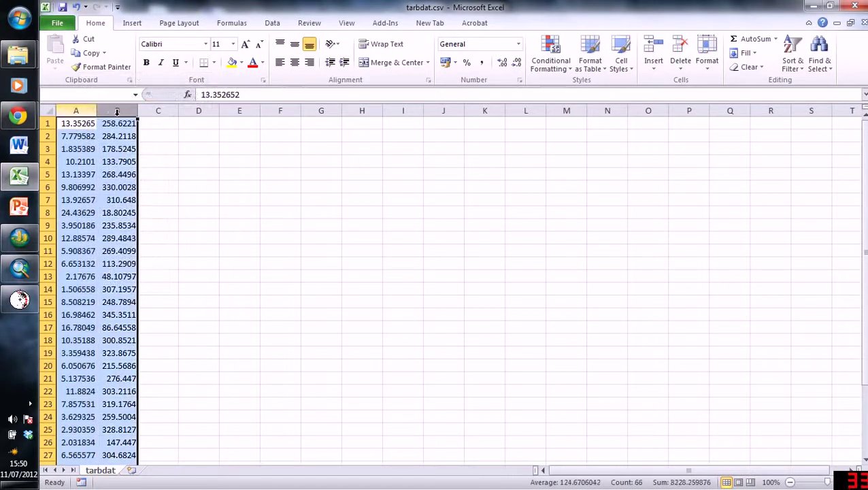
{"action": "right_click", "coordinate": [112, 109]}
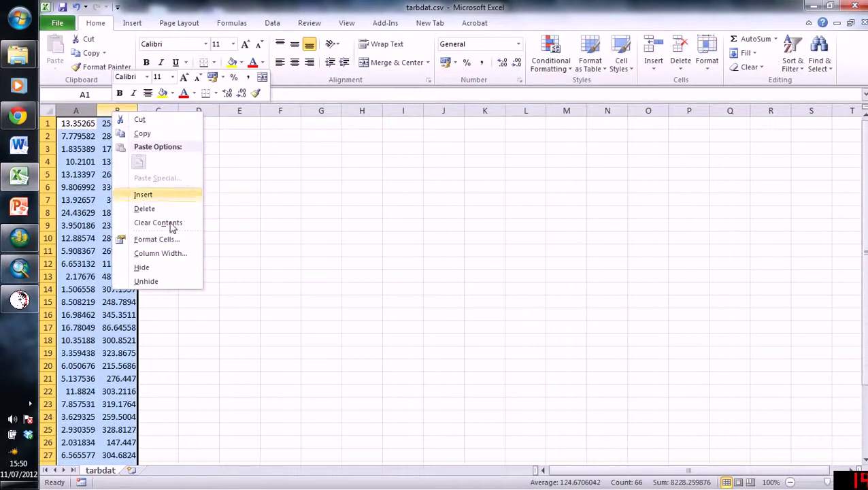
{"action": "left_click", "coordinate": [164, 238]}
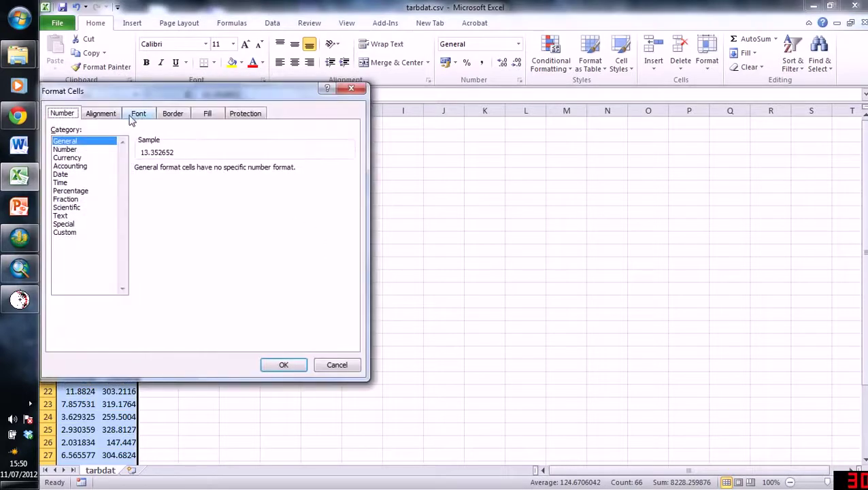
{"action": "left_click", "coordinate": [81, 149]}
{"action": "double_click", "coordinate": [218, 172]}
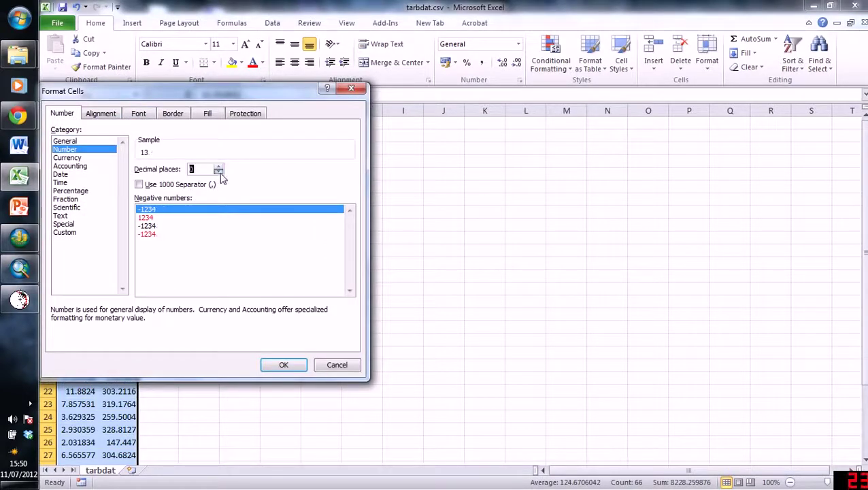
{"action": "left_click", "coordinate": [284, 365]}
{"action": "left_click", "coordinate": [207, 235]}
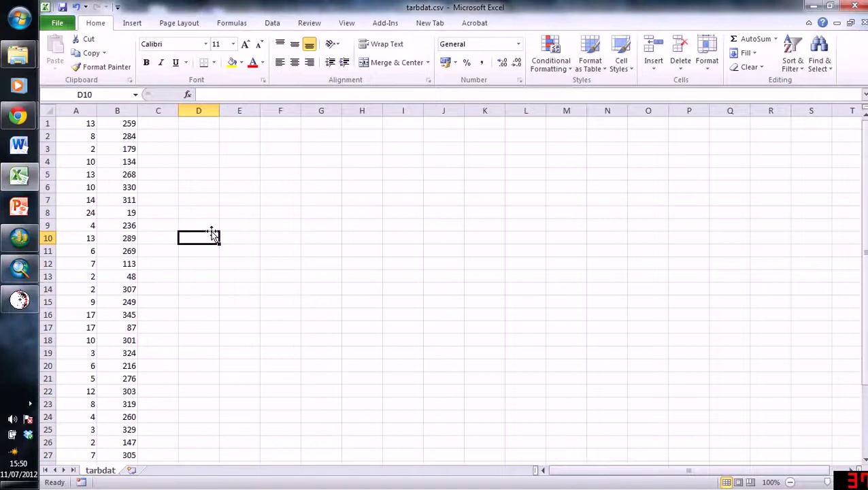
{"action": "left_click", "coordinate": [57, 23]}
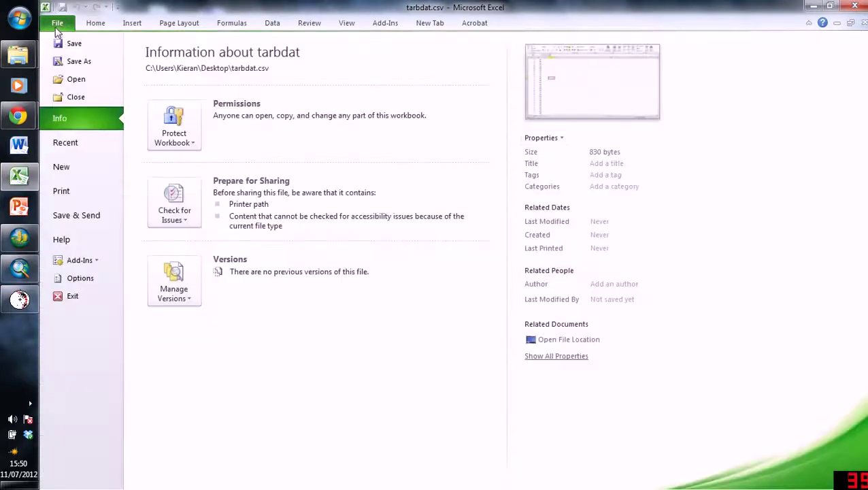
{"action": "left_click", "coordinate": [78, 61]}
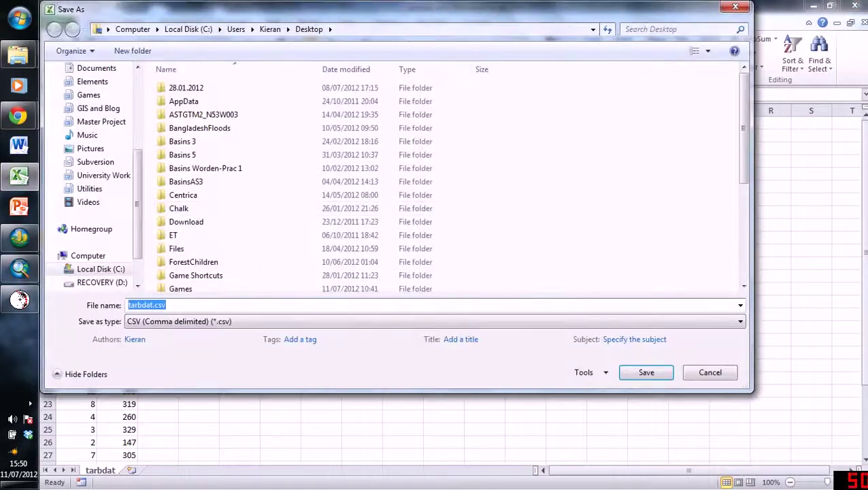
{"action": "left_click", "coordinate": [216, 322]}
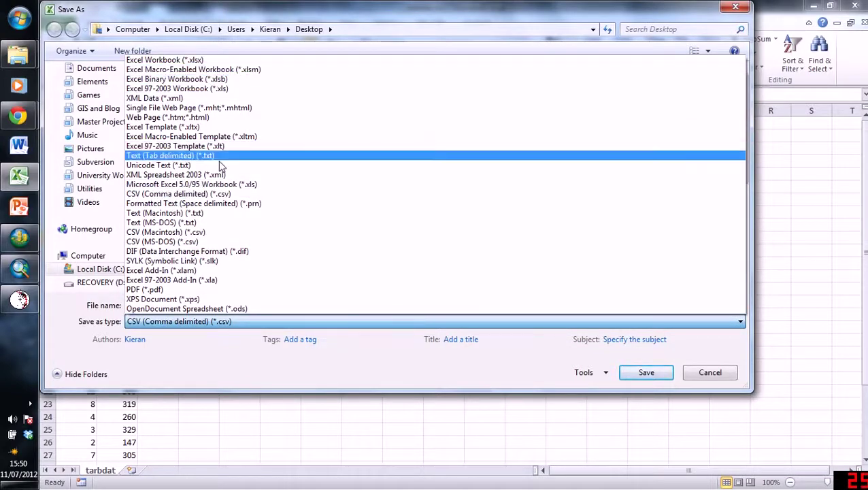
{"action": "left_click", "coordinate": [187, 222]}
{"action": "left_click_drag", "start_coordinate": [137, 203], "coordinate": [137, 127]}
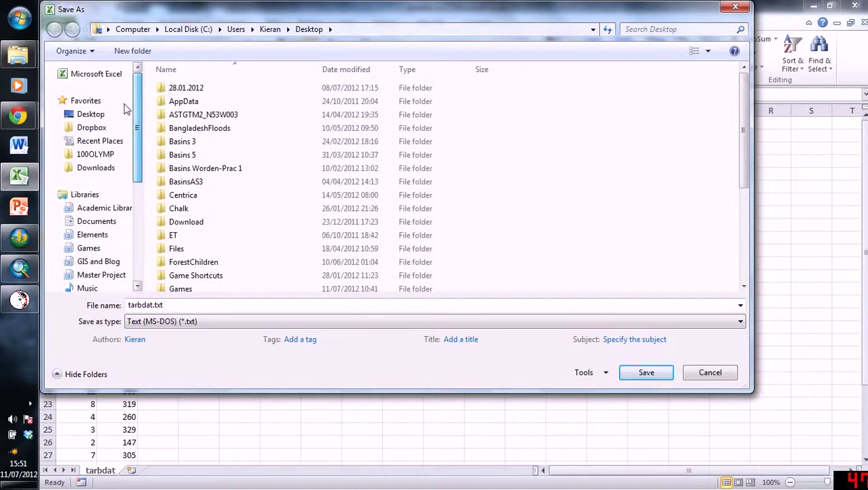
{"action": "left_click", "coordinate": [95, 114]}
{"action": "left_click", "coordinate": [644, 372]}
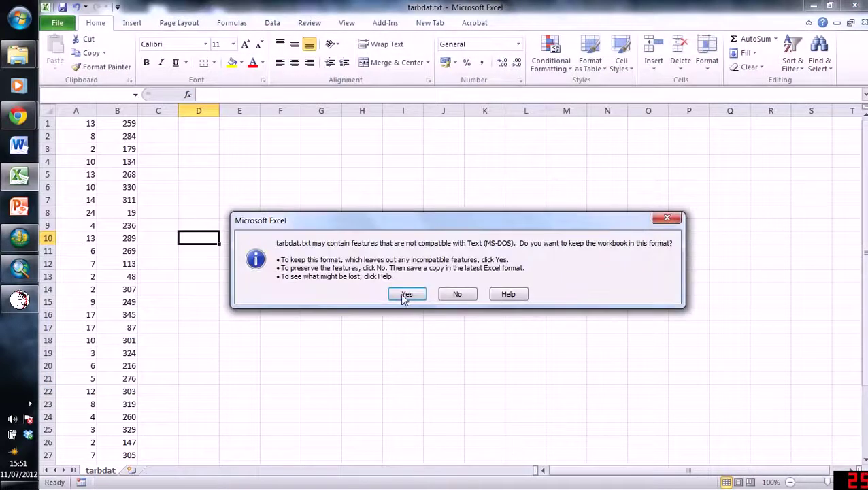
{"action": "left_click", "coordinate": [404, 295]}
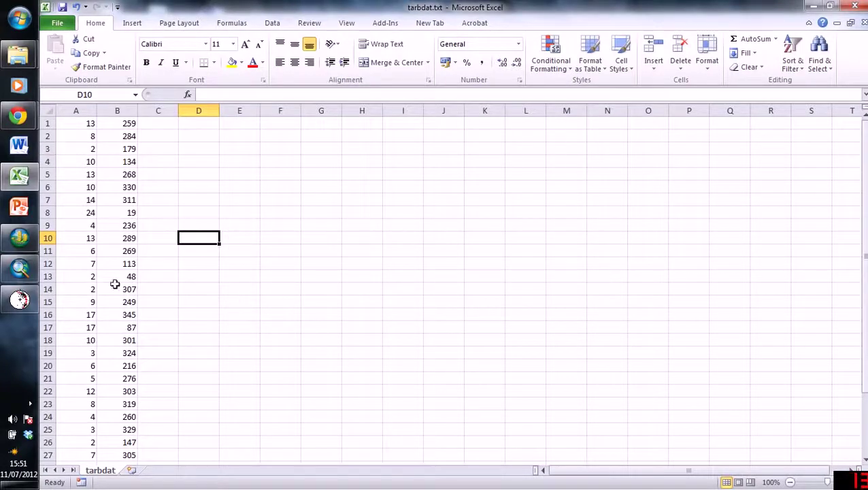
In GEOrient, accept the agreement and start a blank plot from Desktop tarbdat.txt
{"action": "left_click", "coordinate": [20, 302]}
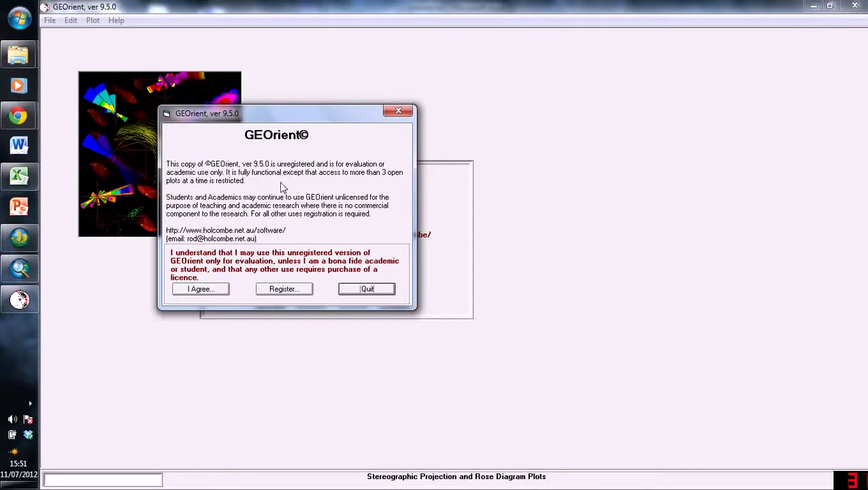
{"action": "left_click", "coordinate": [200, 289]}
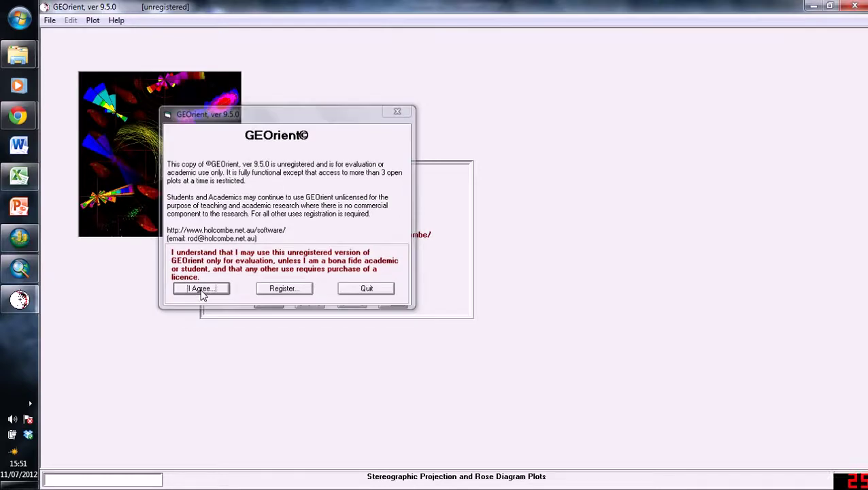
{"action": "left_click", "coordinate": [50, 21]}
{"action": "left_click", "coordinate": [96, 48]}
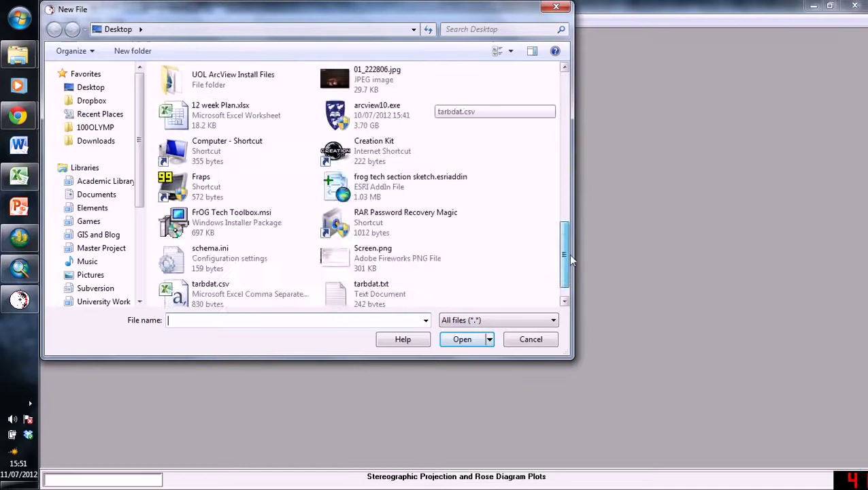
{"action": "left_click_drag", "start_coordinate": [570, 257], "coordinate": [571, 278]}
{"action": "left_click", "coordinate": [361, 257]}
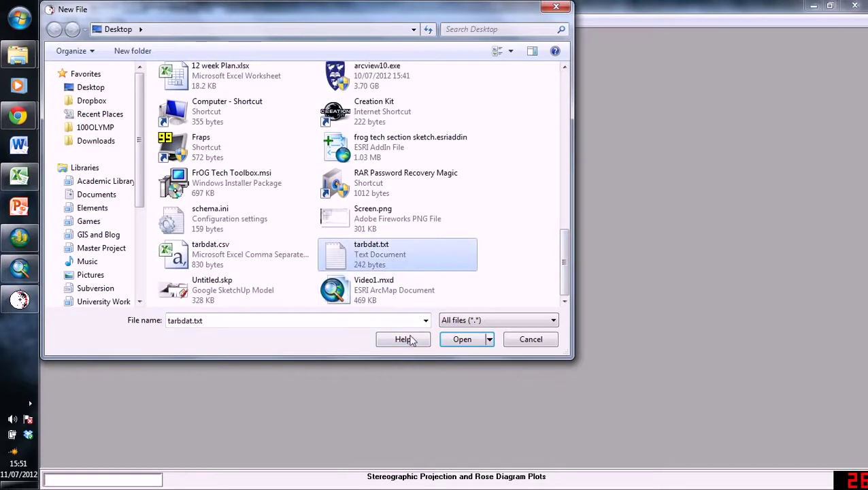
{"action": "left_click", "coordinate": [460, 341]}
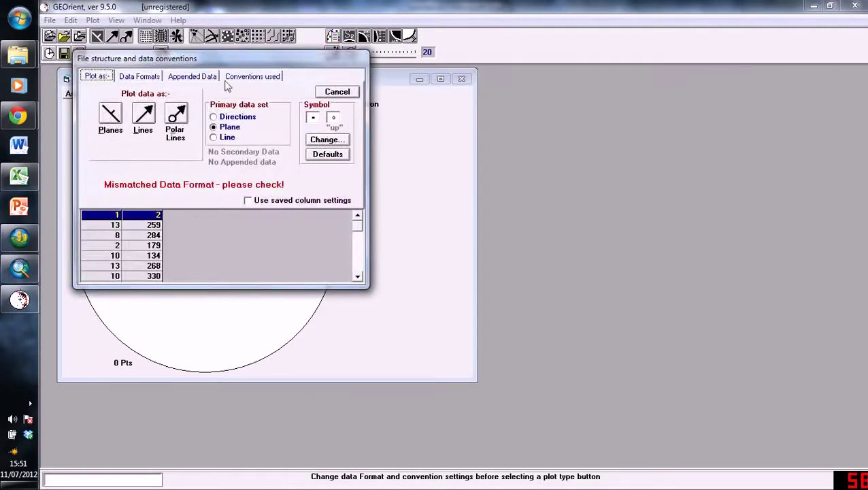
Plot the 33 readings as poles to planes, using Dip/Dip direction with dip in column 1 and direction in column 2
{"action": "left_click", "coordinate": [235, 77]}
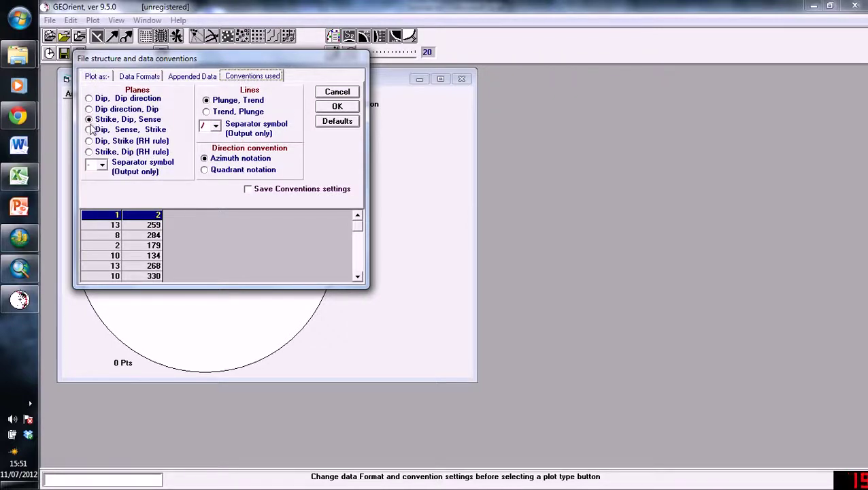
{"action": "left_click", "coordinate": [91, 99]}
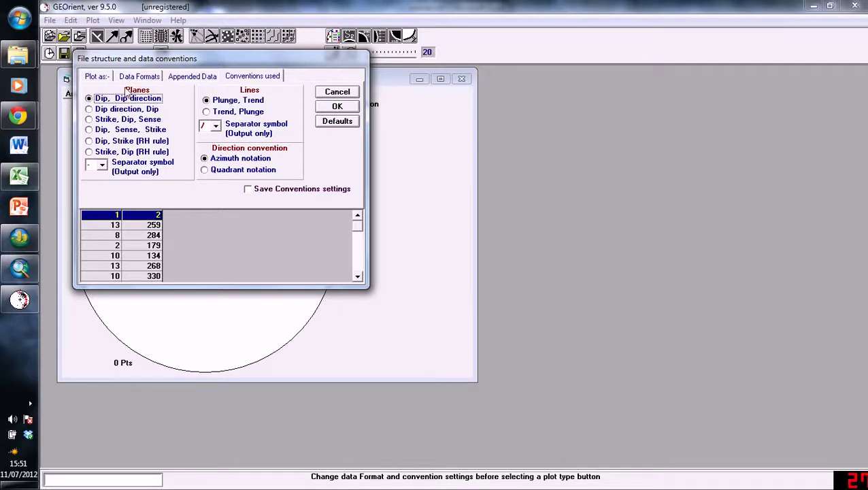
{"action": "left_click", "coordinate": [104, 78]}
{"action": "left_click", "coordinate": [123, 80]}
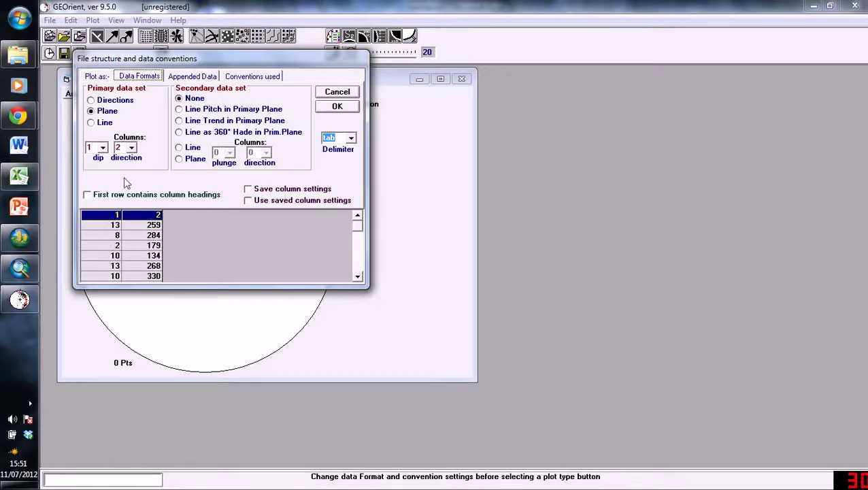
{"action": "left_click", "coordinate": [131, 147]}
{"action": "left_click", "coordinate": [128, 165]}
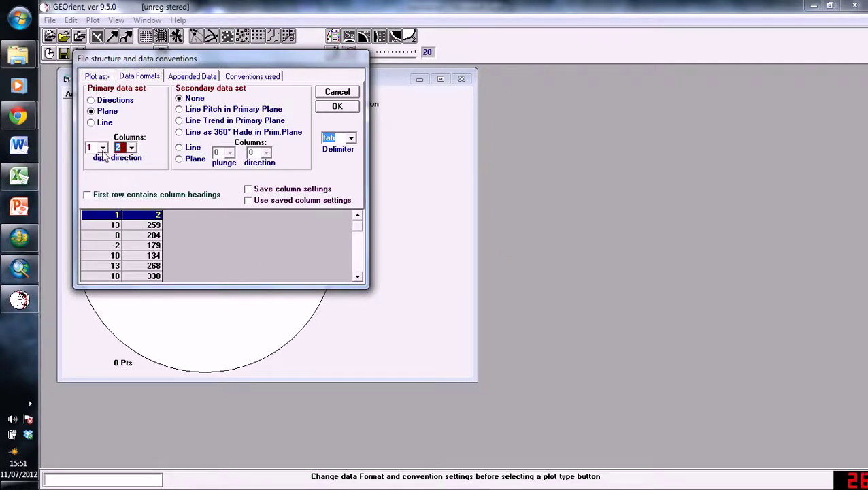
{"action": "left_click", "coordinate": [96, 77]}
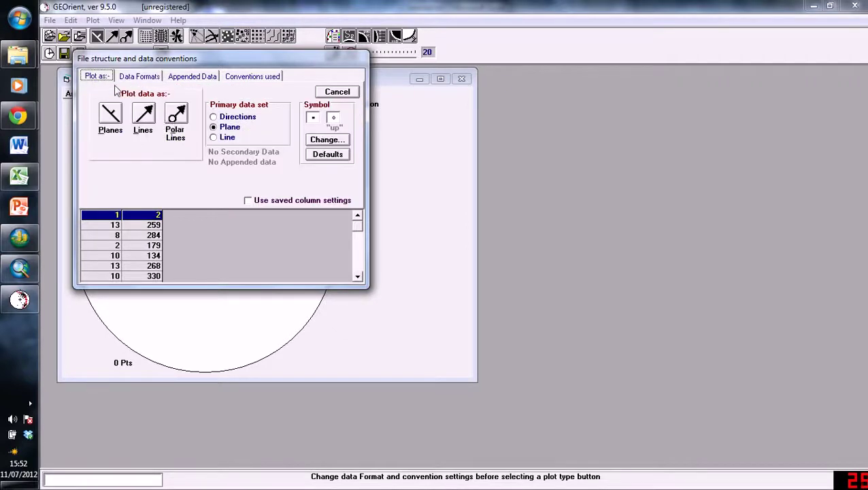
{"action": "left_click", "coordinate": [110, 115]}
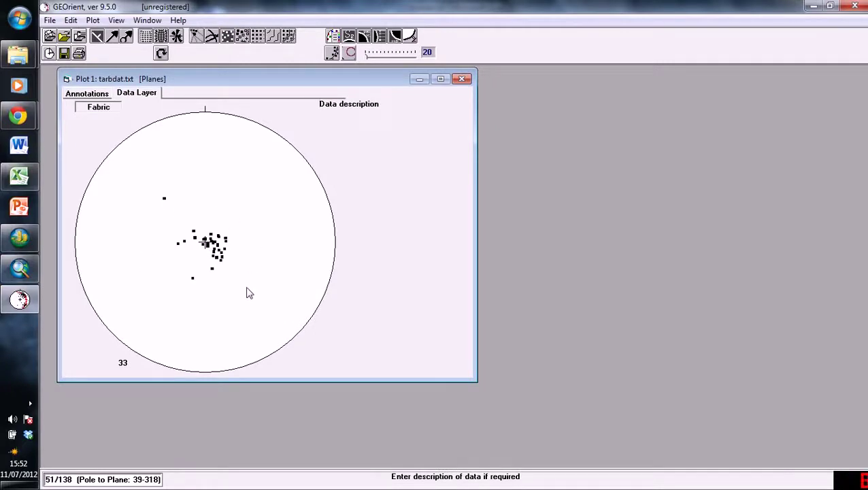
Briefly show the planes as great circles, maximize the stereonet, then return to the pole plot
{"action": "left_click", "coordinate": [211, 38]}
{"action": "left_click", "coordinate": [440, 79]}
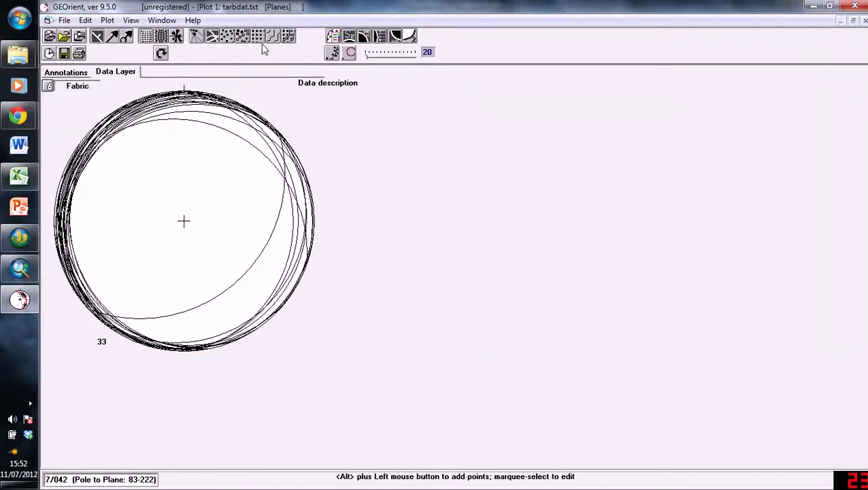
{"action": "left_click", "coordinate": [227, 37]}
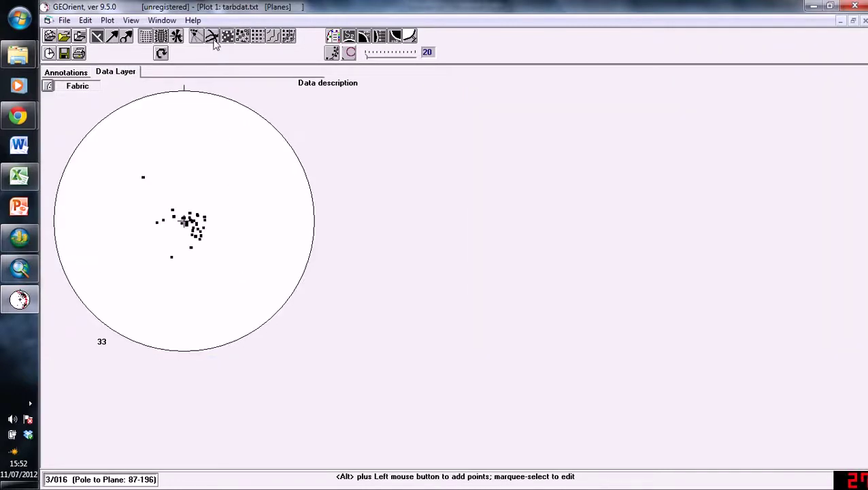
In the girdle panel, turn Beta axis, Mean S and Calc. Girdle on, then off again
{"action": "left_click", "coordinate": [331, 52]}
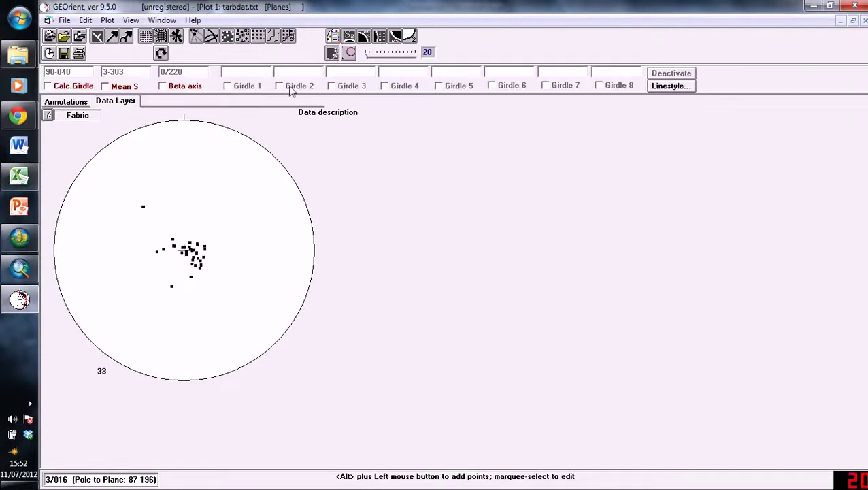
{"action": "left_click", "coordinate": [162, 87]}
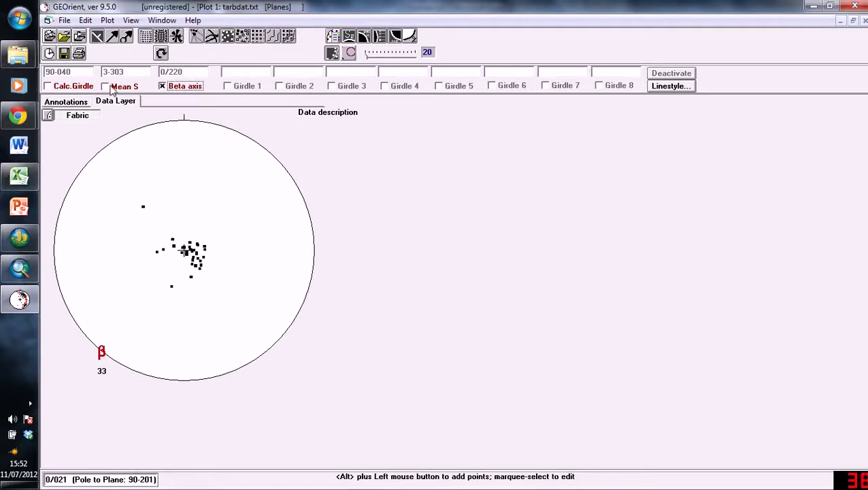
{"action": "left_click", "coordinate": [109, 87]}
{"action": "left_click", "coordinate": [48, 86]}
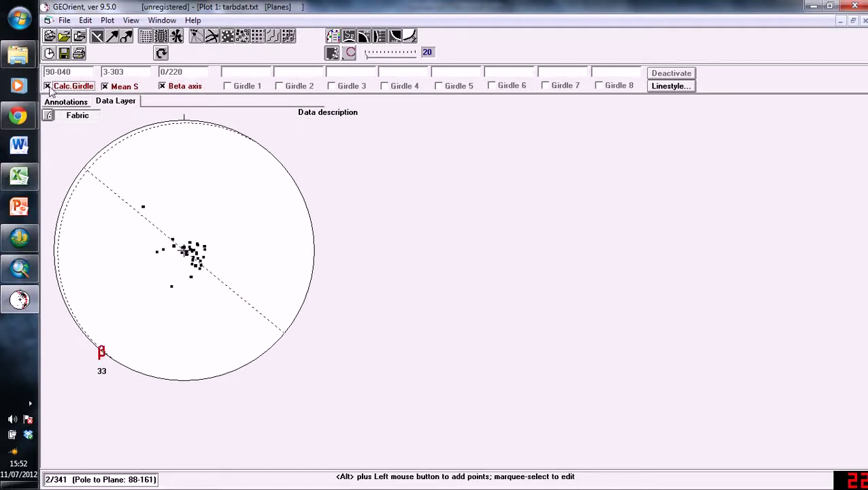
{"action": "left_click", "coordinate": [48, 87]}
{"action": "left_click", "coordinate": [106, 86]}
{"action": "left_click", "coordinate": [163, 86]}
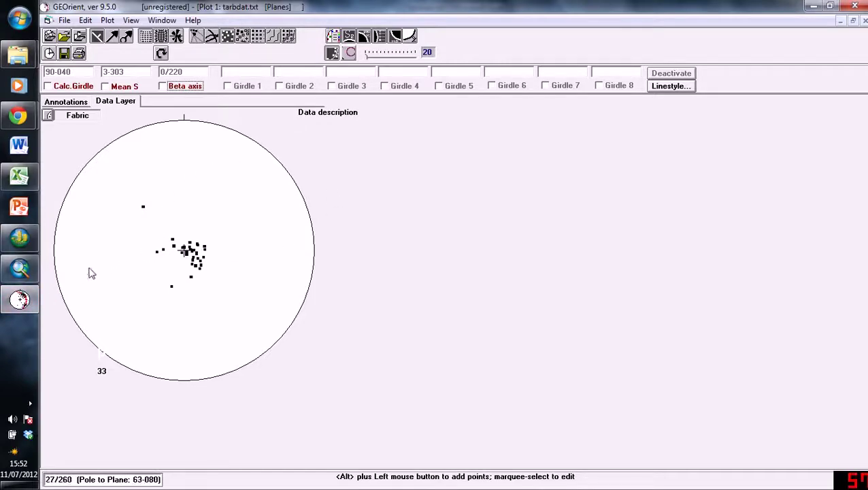
Back in ArcMap, hide the Points layer and expand the Spatial Analyst Extraction toolset
{"action": "left_click", "coordinate": [19, 269]}
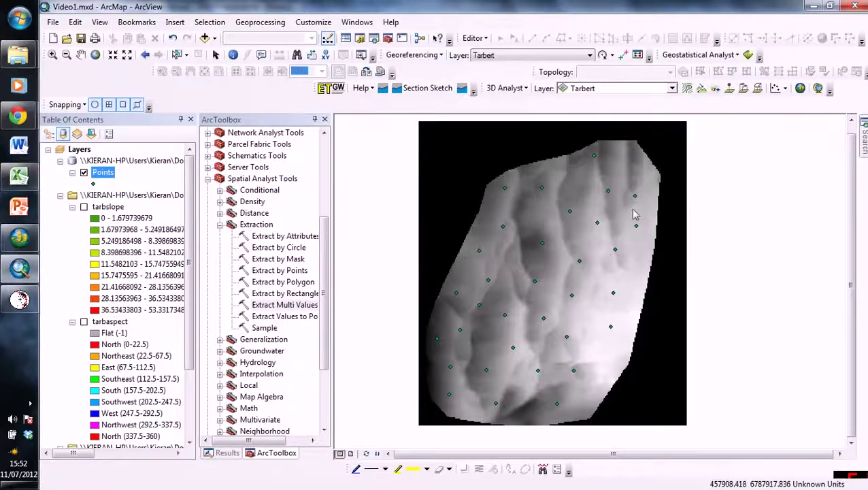
{"action": "left_click", "coordinate": [84, 172]}
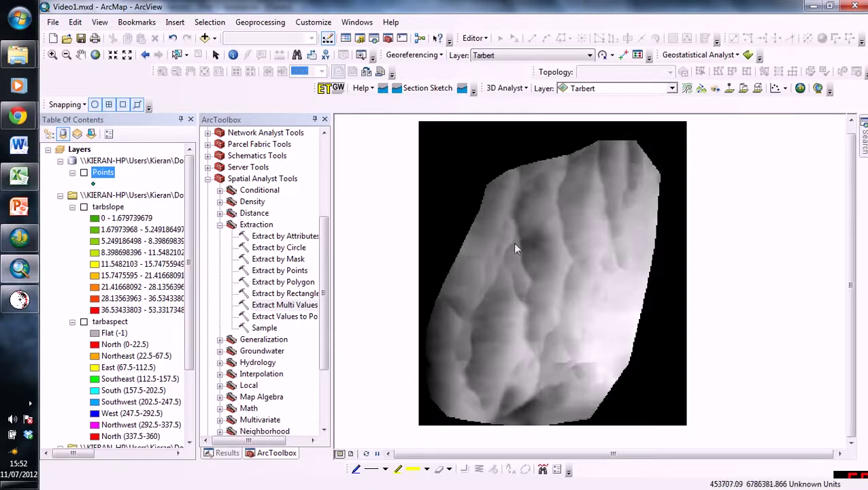
{"action": "left_click", "coordinate": [220, 226]}
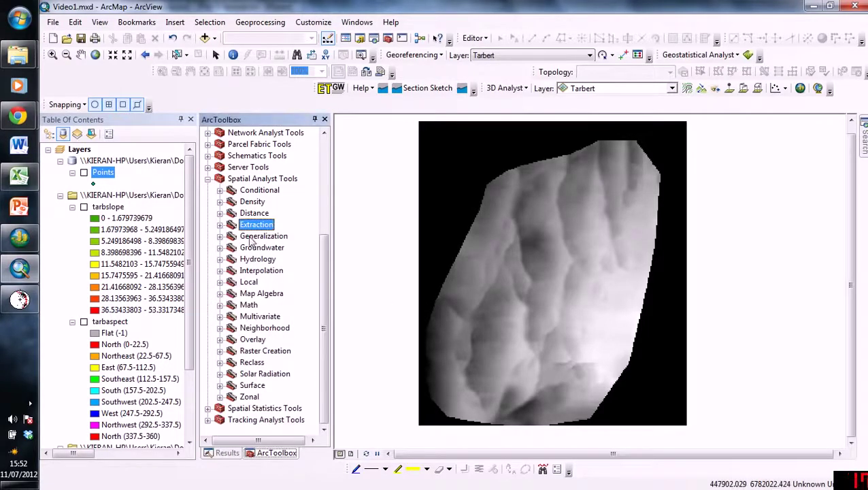
{"action": "left_click", "coordinate": [220, 225]}
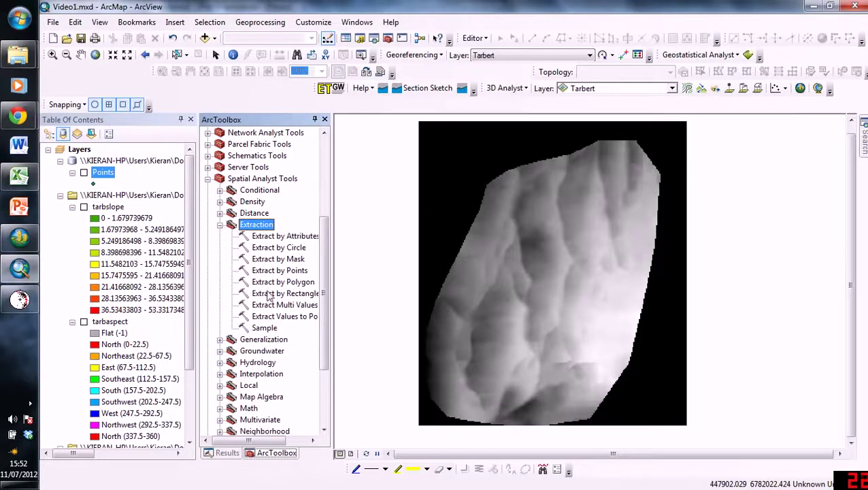
Set up the Sample tool with tarbslope and tarbaspect rasters sampled at the Tarbert locations
{"action": "double_click", "coordinate": [265, 327]}
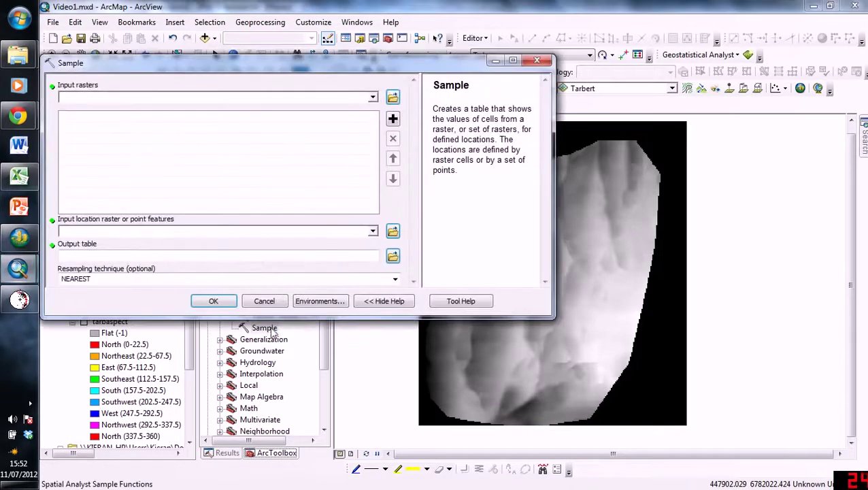
{"action": "left_click", "coordinate": [373, 97]}
{"action": "left_click", "coordinate": [99, 108]}
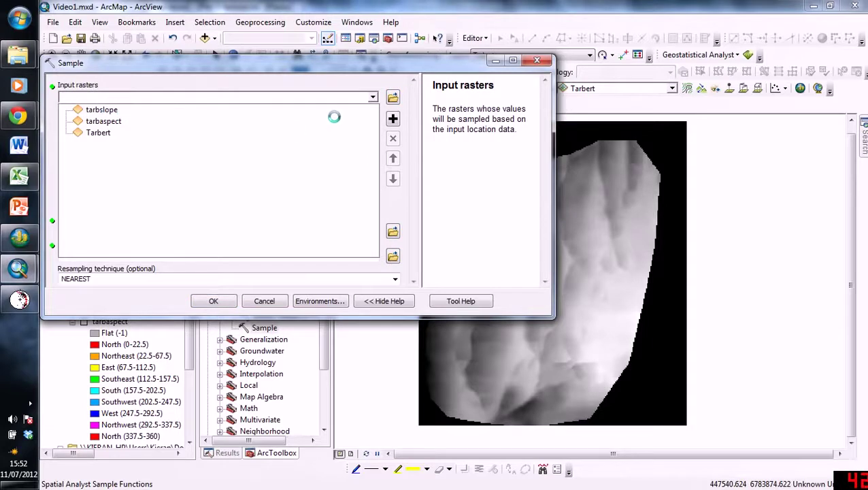
{"action": "left_click", "coordinate": [373, 97]}
{"action": "left_click", "coordinate": [102, 117]}
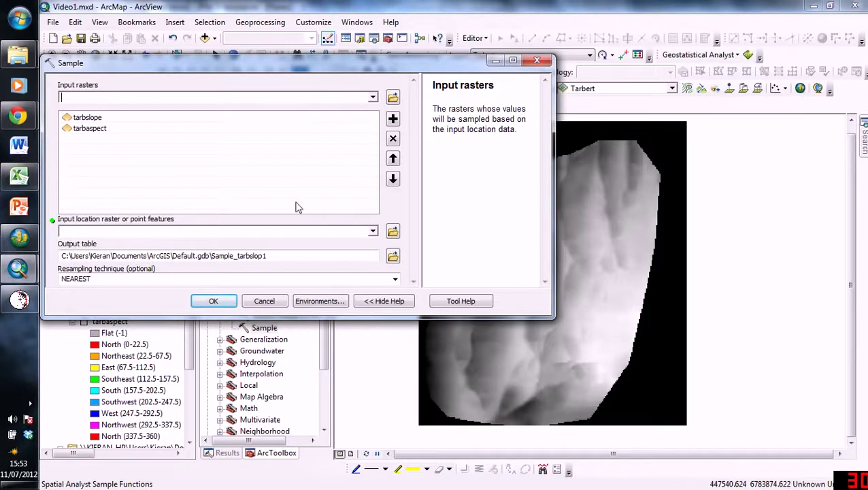
{"action": "left_click", "coordinate": [217, 231]}
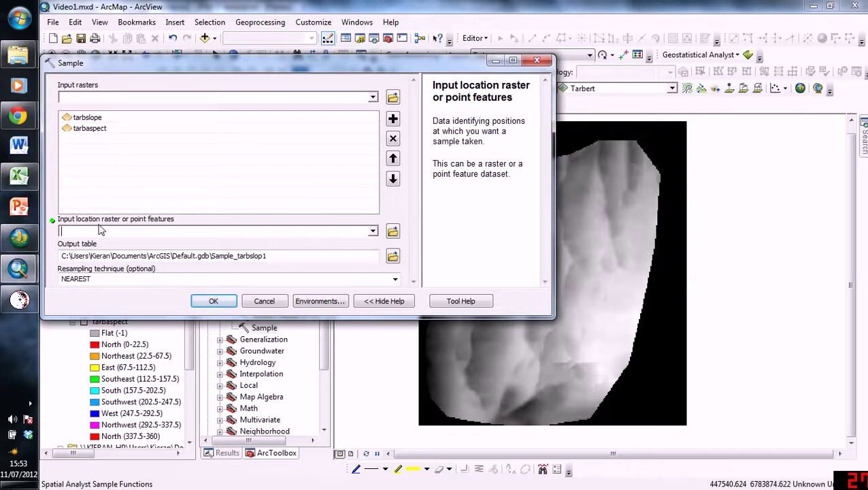
{"action": "left_click", "coordinate": [373, 232]}
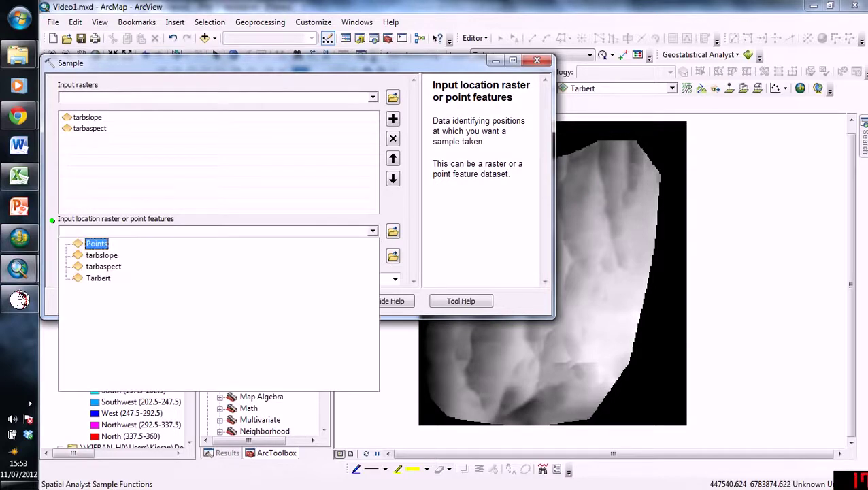
{"action": "left_click", "coordinate": [104, 283]}
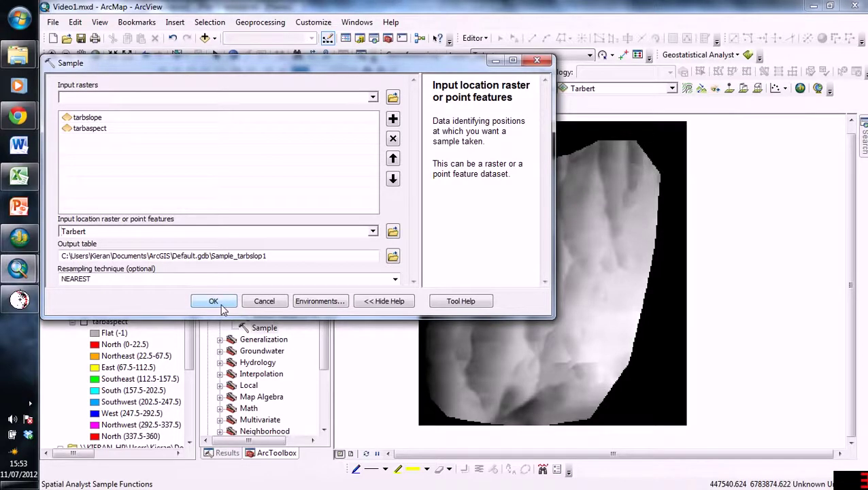
Close the Sample tool unrun, collapse the Extraction toolset, and check the Chrome windows
{"action": "left_click", "coordinate": [537, 62]}
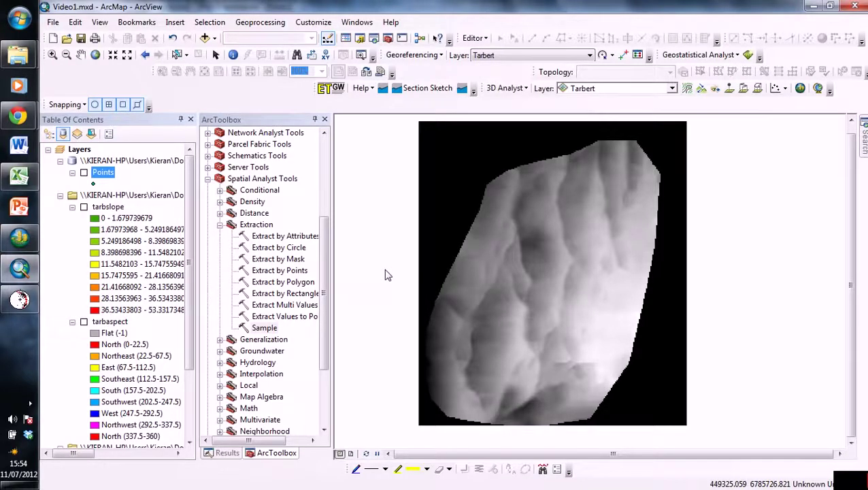
{"action": "left_click", "coordinate": [219, 225]}
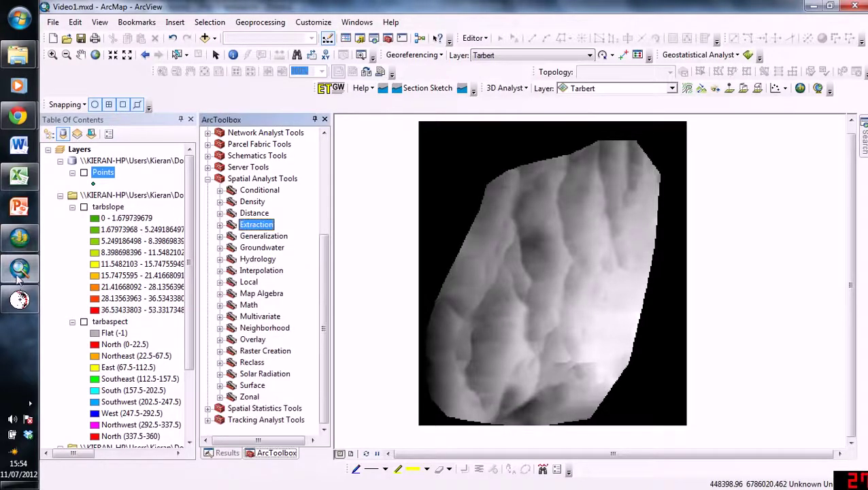
{"action": "left_click", "coordinate": [19, 115]}
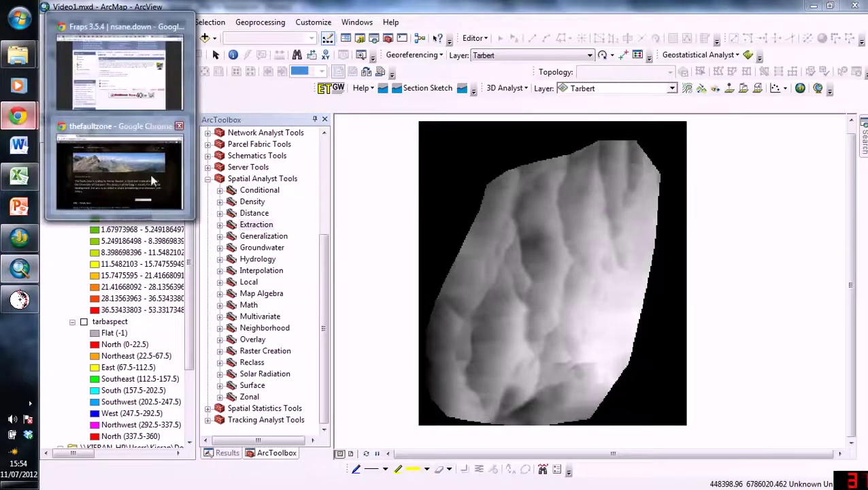